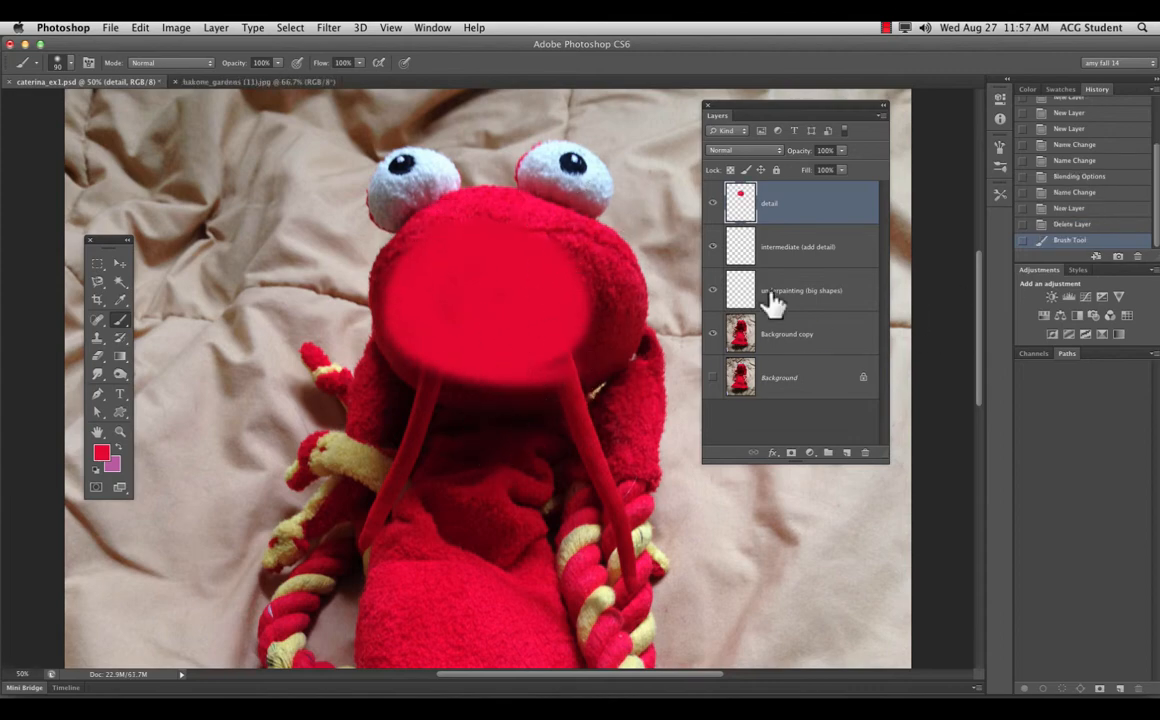
- Revert the document history to the Delete Layer state, removing the red brush stroke from the detail layer
{"action": "left_click", "coordinate": [712, 333]}
{"action": "left_click", "coordinate": [1081, 212]}
{"action": "left_click", "coordinate": [1081, 210]}
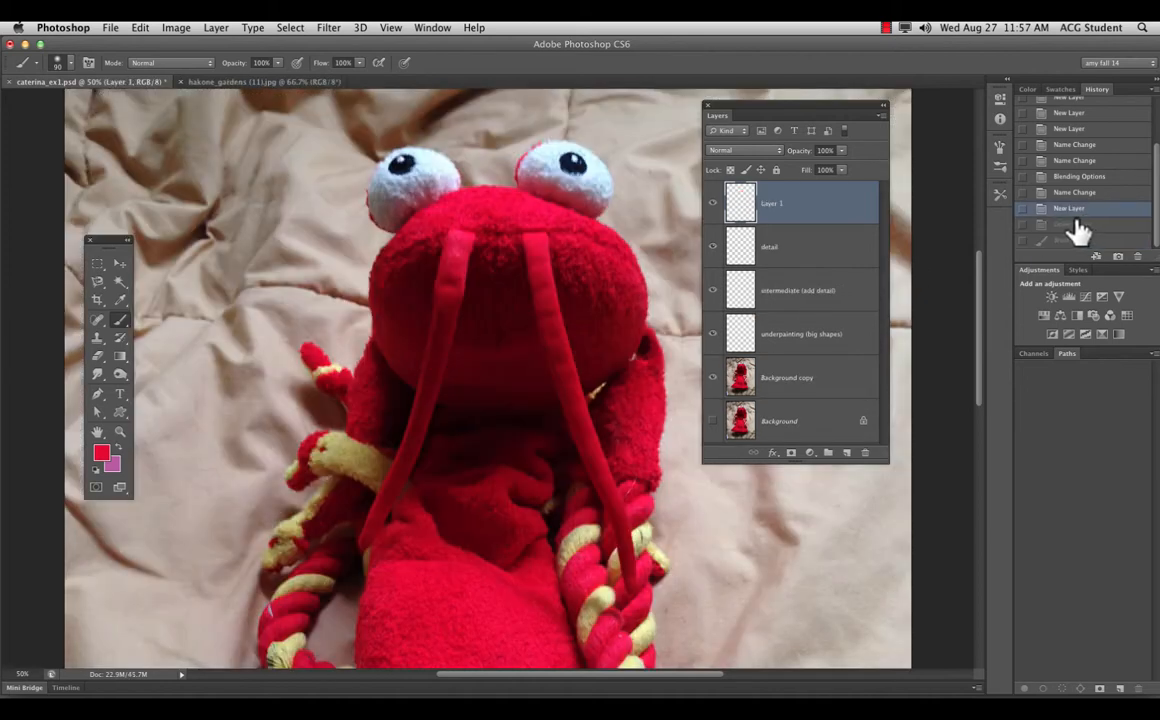
{"action": "left_click", "coordinate": [1078, 225]}
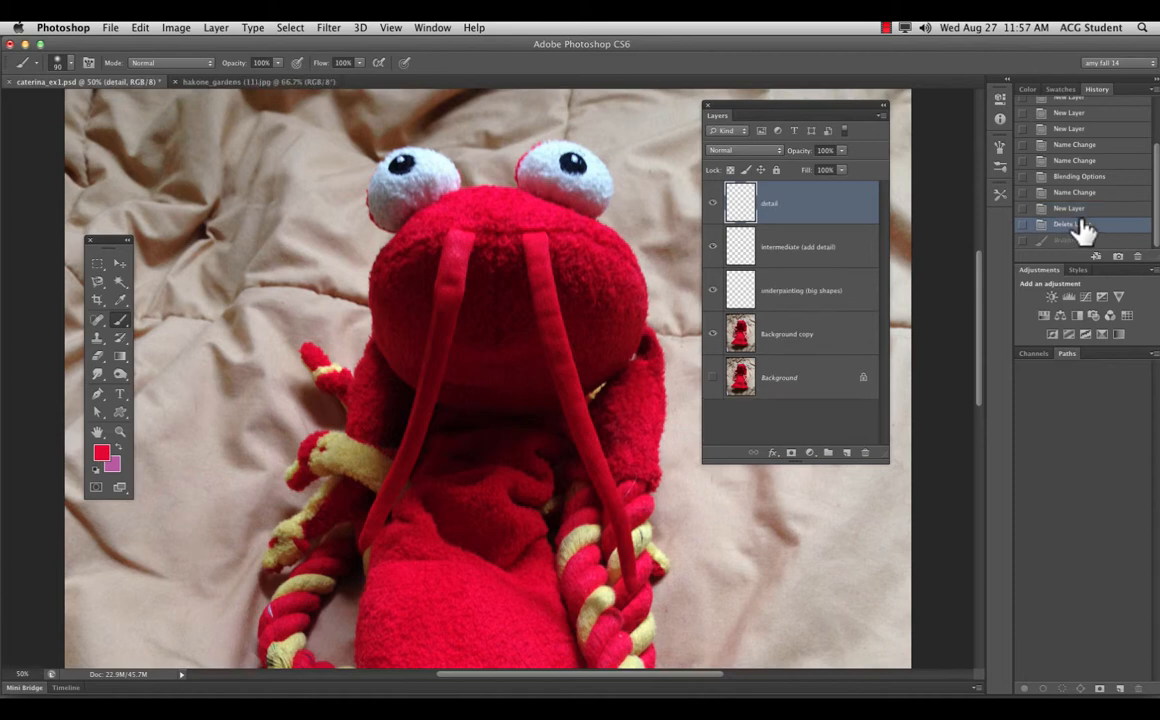
- Switch to the Mixer Brush and paint a small test stroke on the puppet's head on the detail layer
{"action": "left_click", "coordinate": [123, 322]}
{"action": "left_click", "coordinate": [175, 356]}
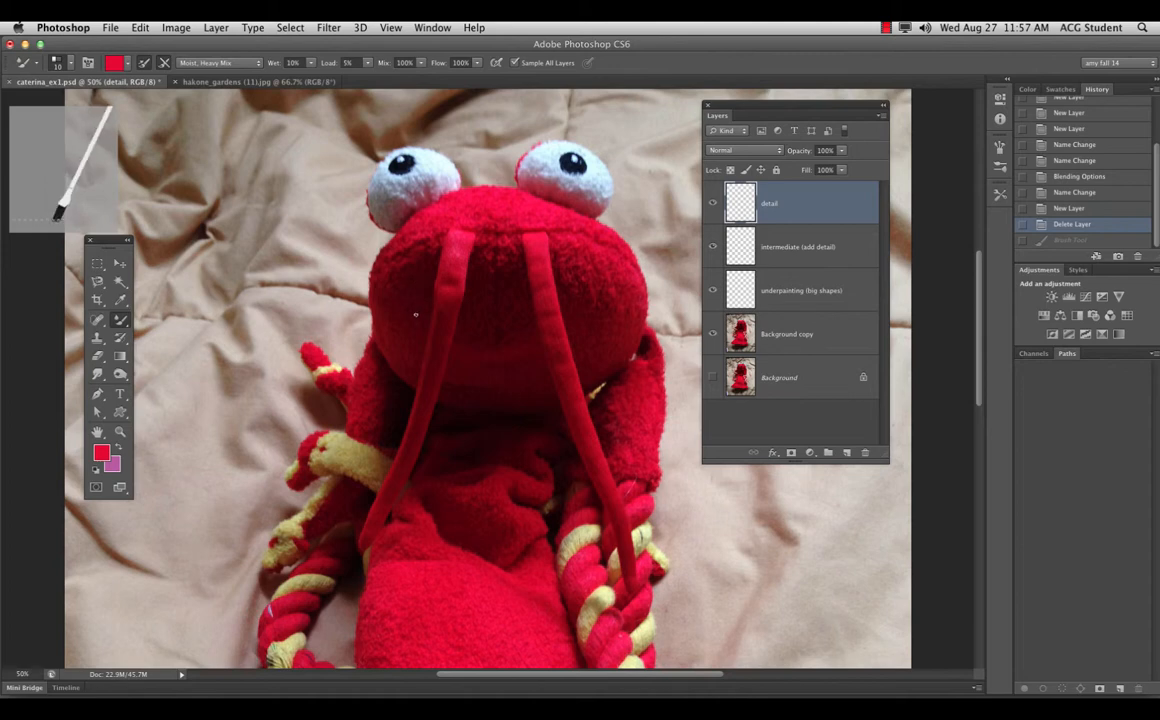
{"action": "left_click_drag", "start_coordinate": [415, 315], "coordinate": [412, 313]}
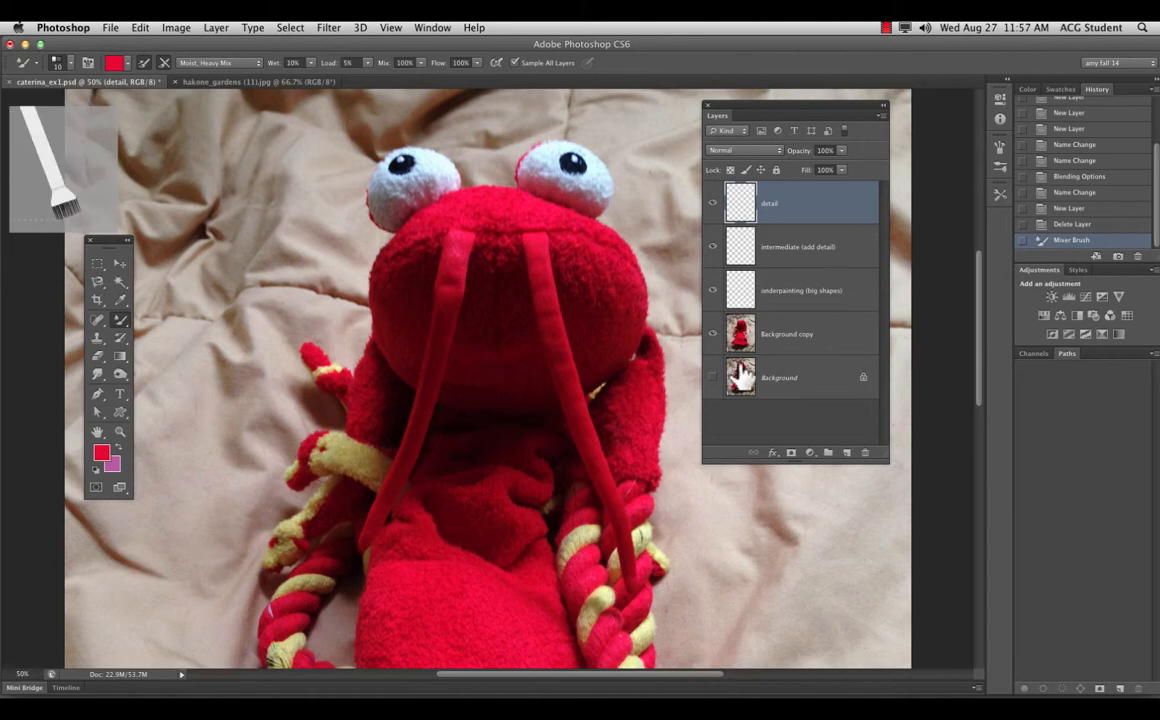
- Make the underpainting (big shapes) layer active and set the Mixer Brush blend preset to Very Wet, Light Mix
{"action": "left_click", "coordinate": [779, 340]}
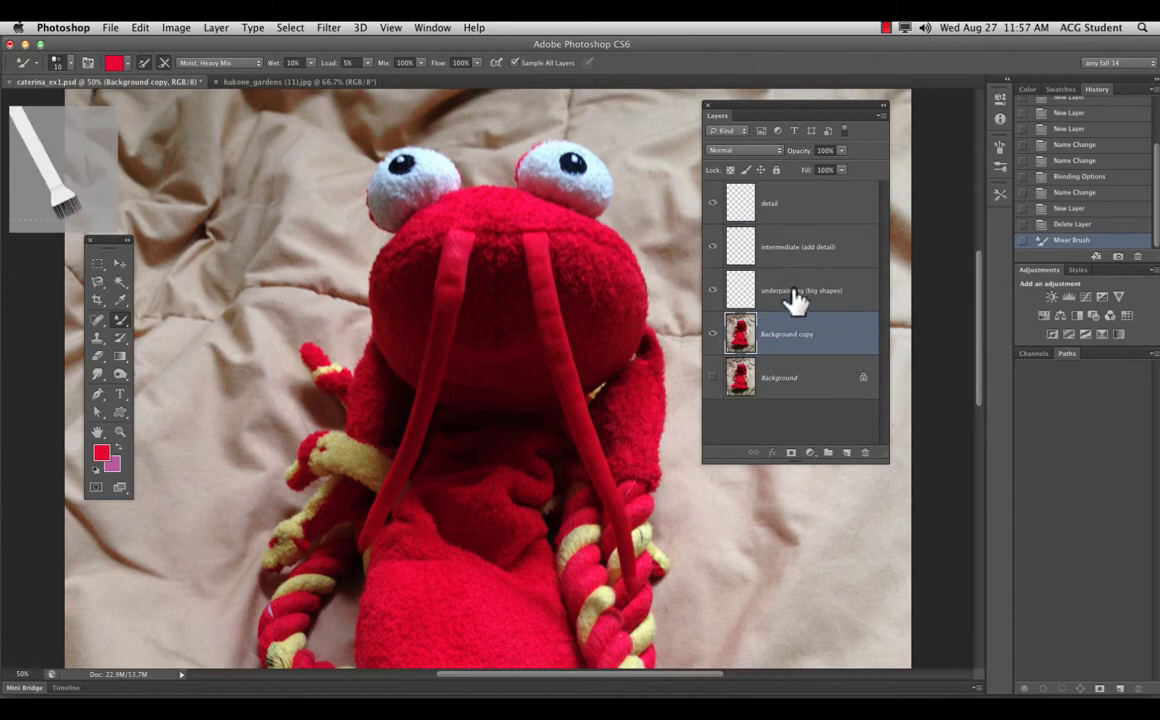
{"action": "left_click", "coordinate": [738, 296]}
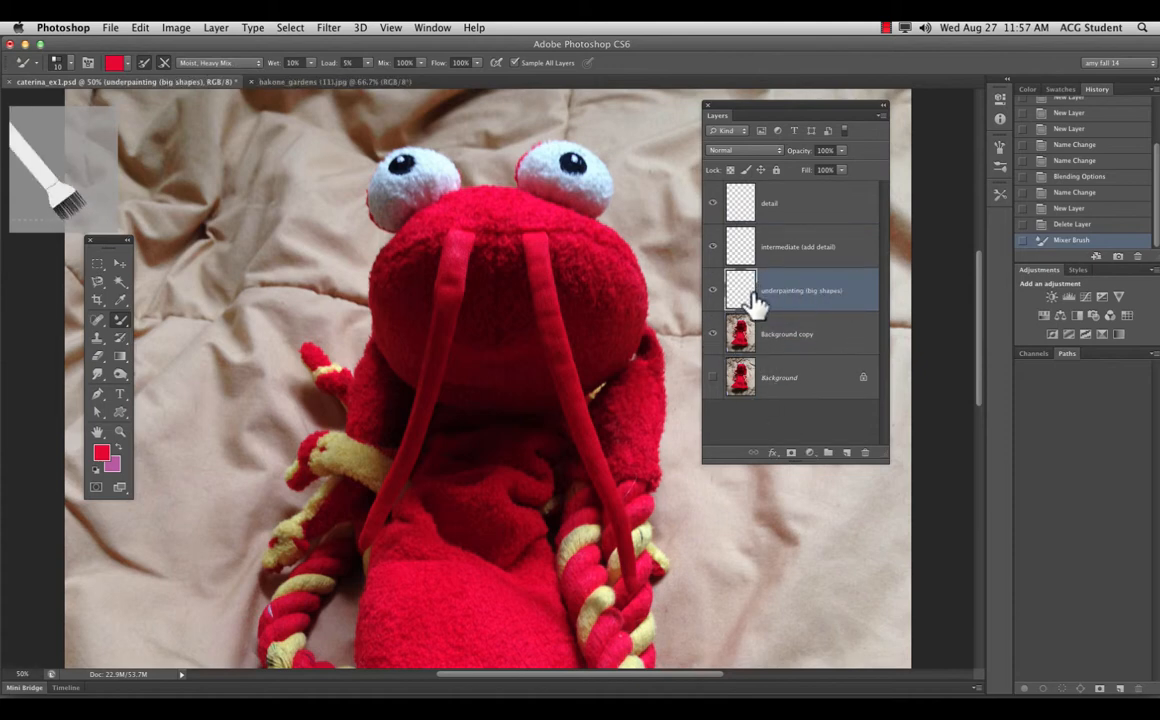
{"action": "left_click", "coordinate": [713, 377]}
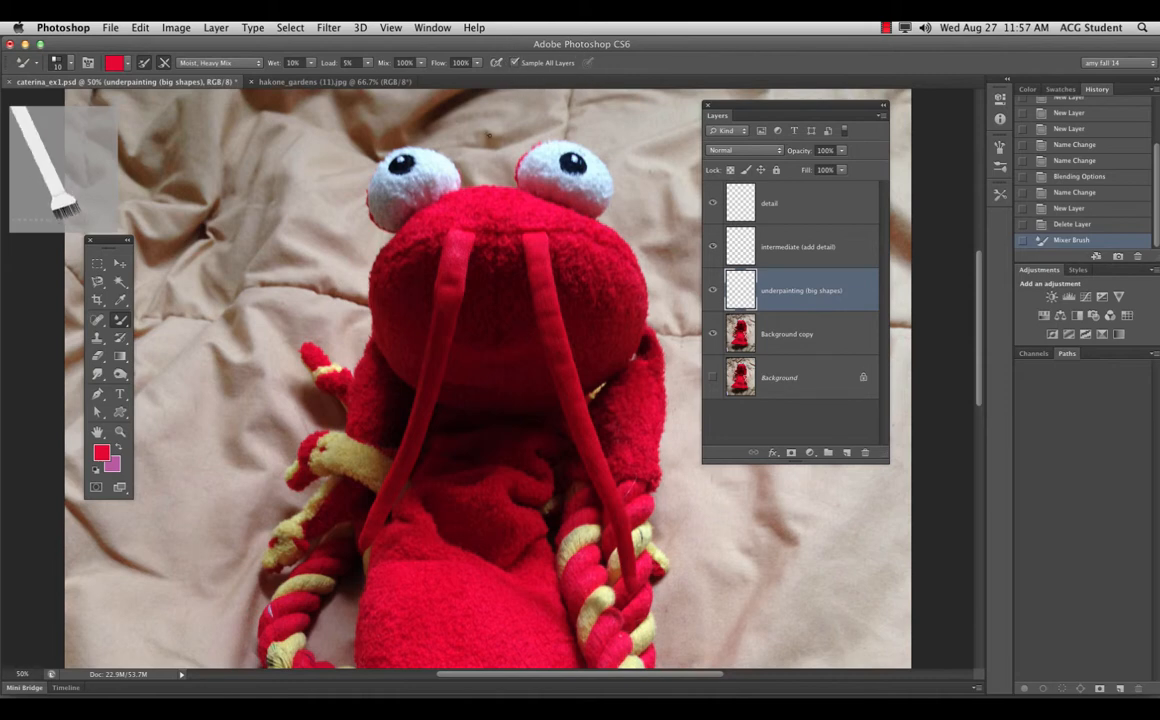
{"action": "left_click", "coordinate": [214, 62]}
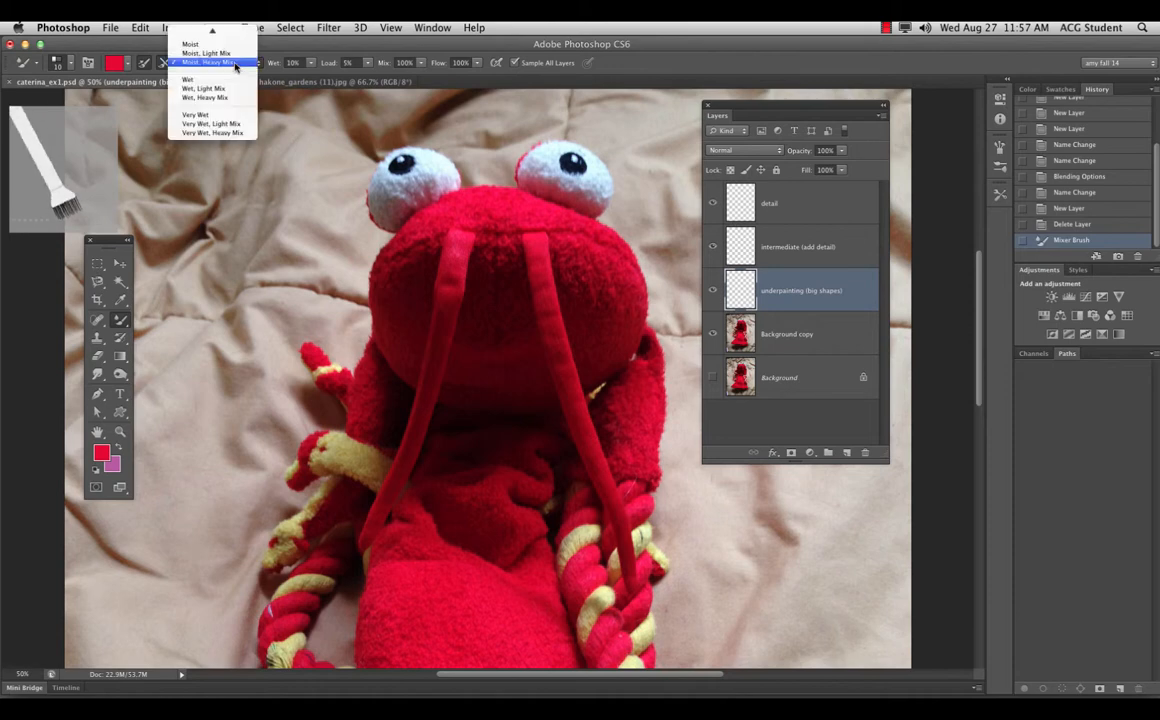
{"action": "left_click", "coordinate": [230, 124]}
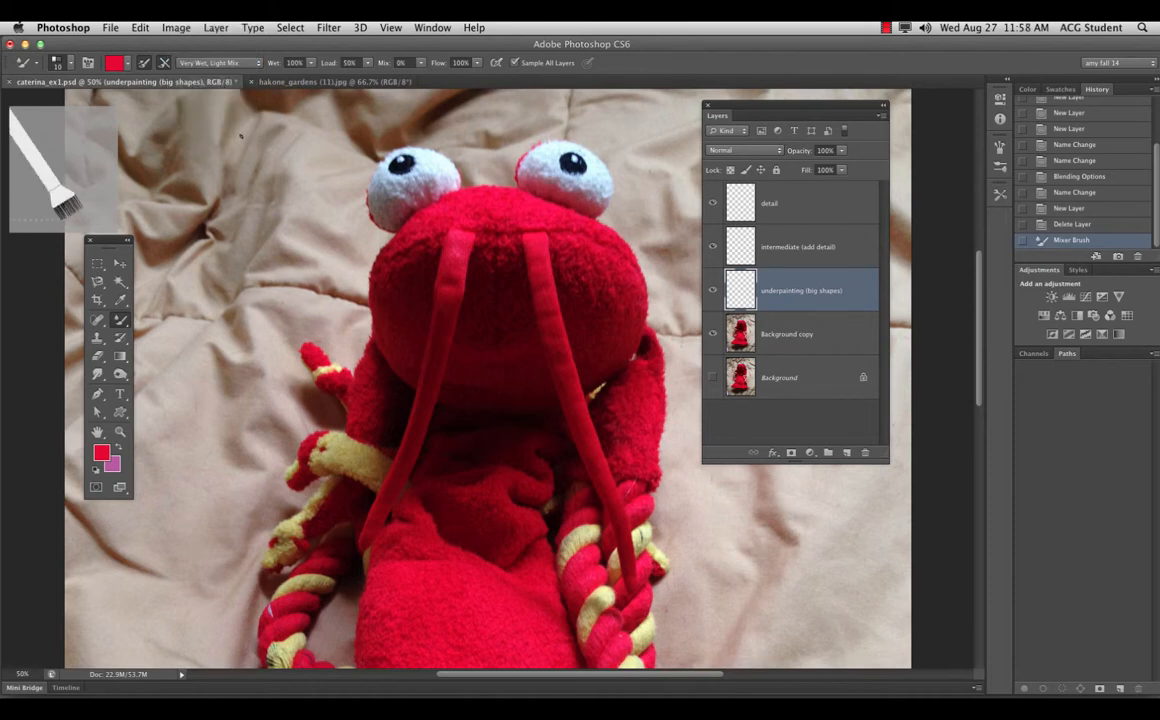
- Hide and reshow the Background copy layer to examine the test stroke without the photo beneath it
{"action": "left_click", "coordinate": [712, 334]}
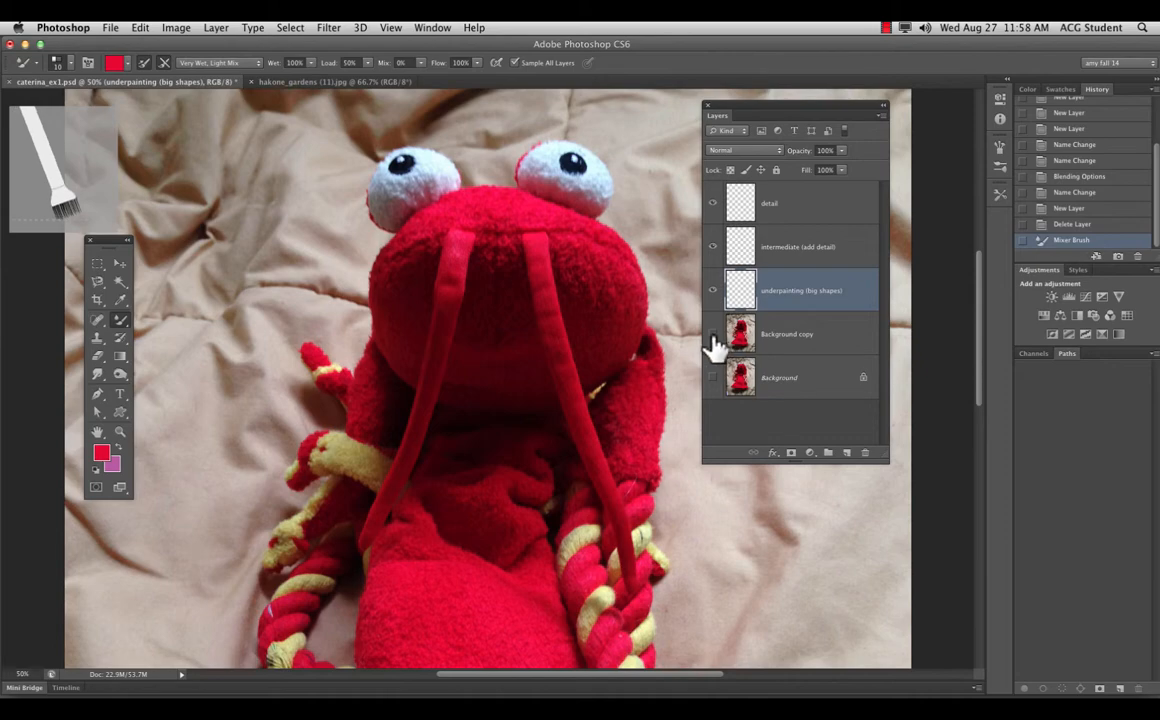
{"action": "left_click", "coordinate": [712, 377]}
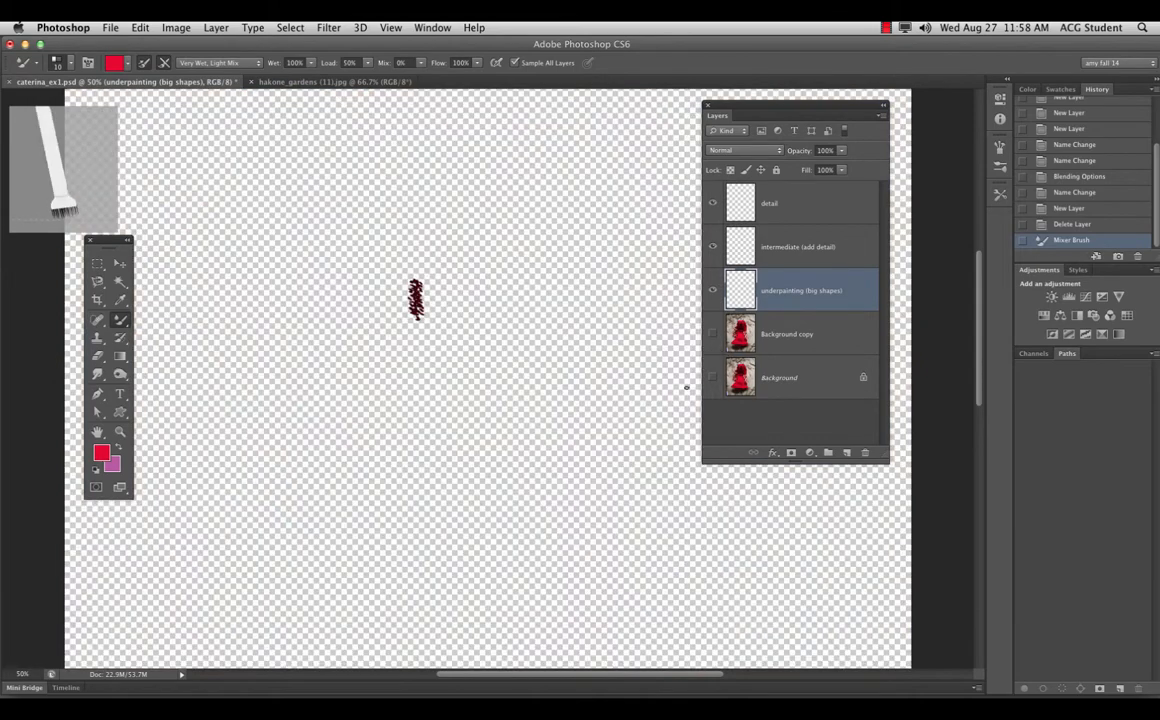
{"action": "left_click", "coordinate": [713, 335]}
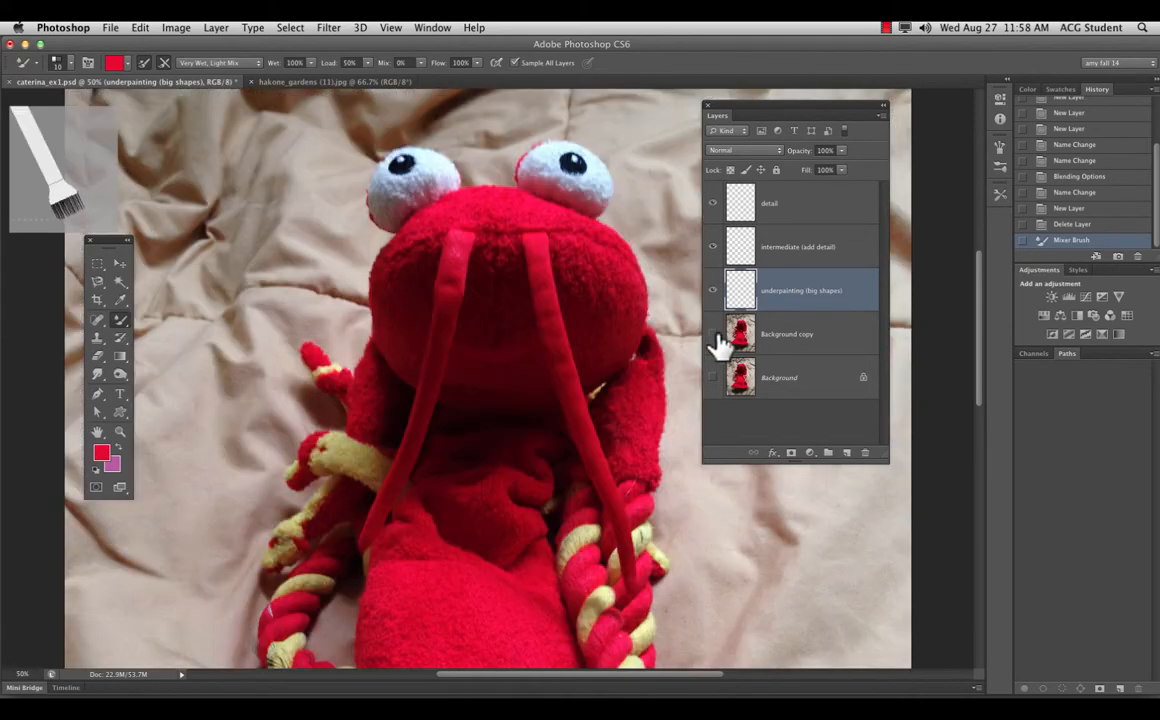
{"action": "left_click", "coordinate": [712, 334]}
{"action": "left_click", "coordinate": [713, 334]}
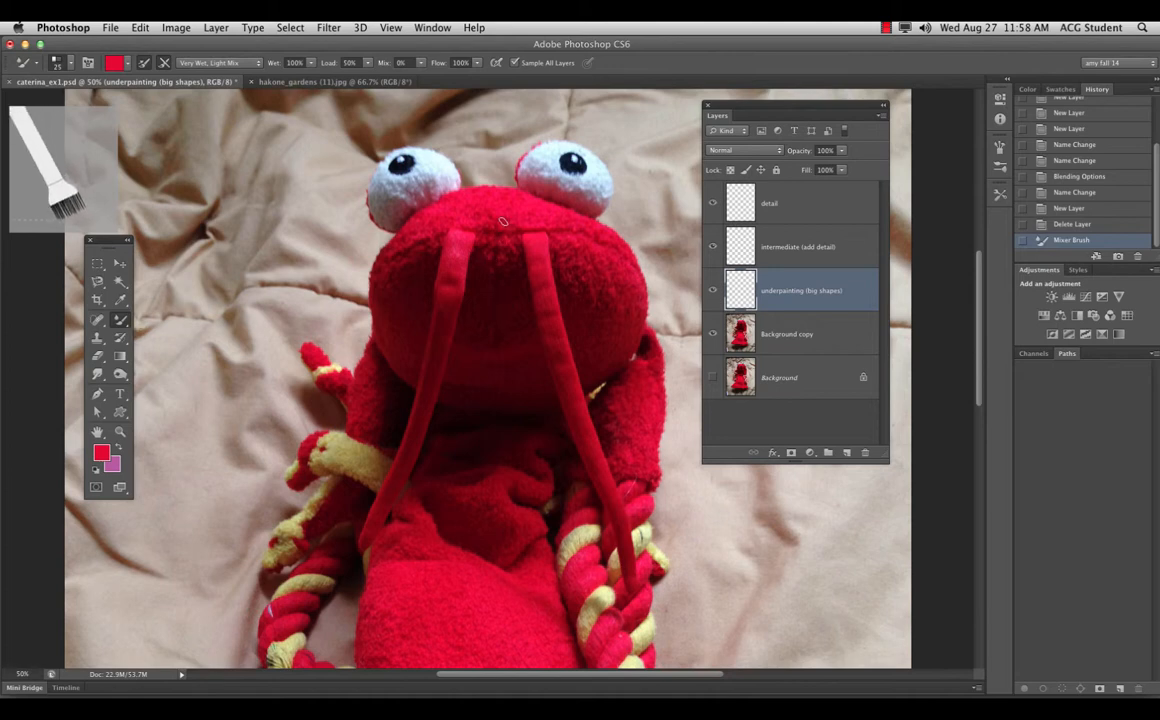
- Sample the bright red at the top of the puppet's head and set the Mixer Brush to Very Wet, Heavy Mix
{"action": "key", "text": "i"}
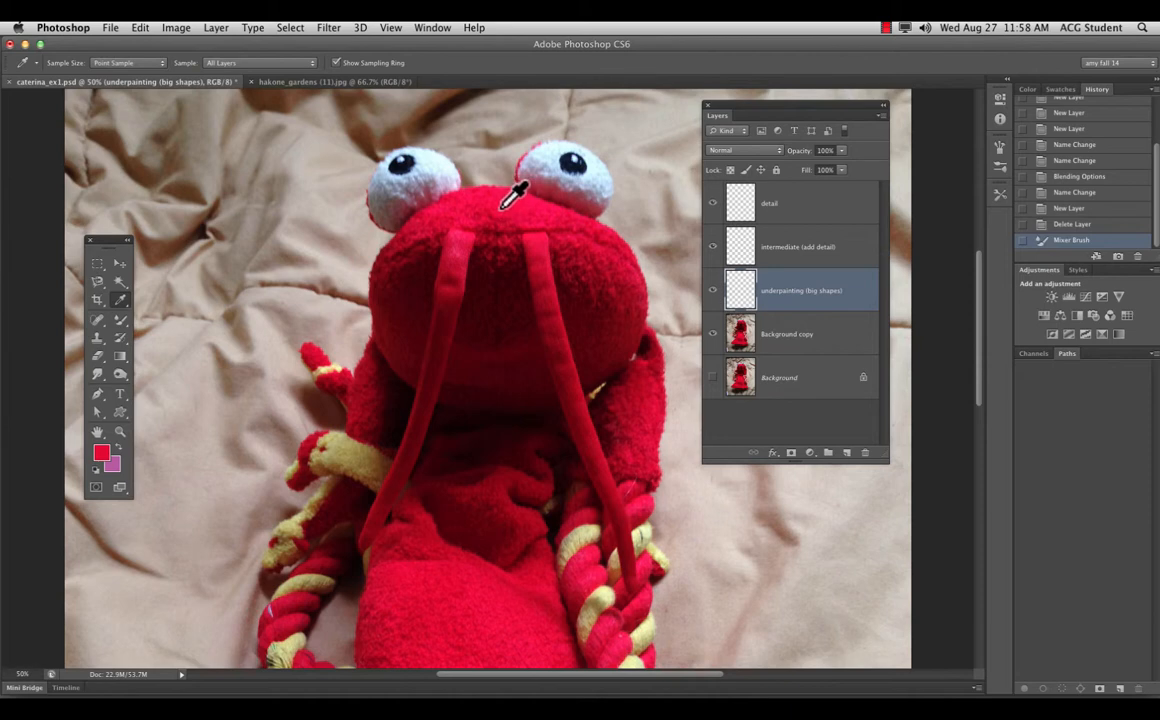
{"action": "left_click", "coordinate": [502, 206]}
{"action": "key", "text": "b"}
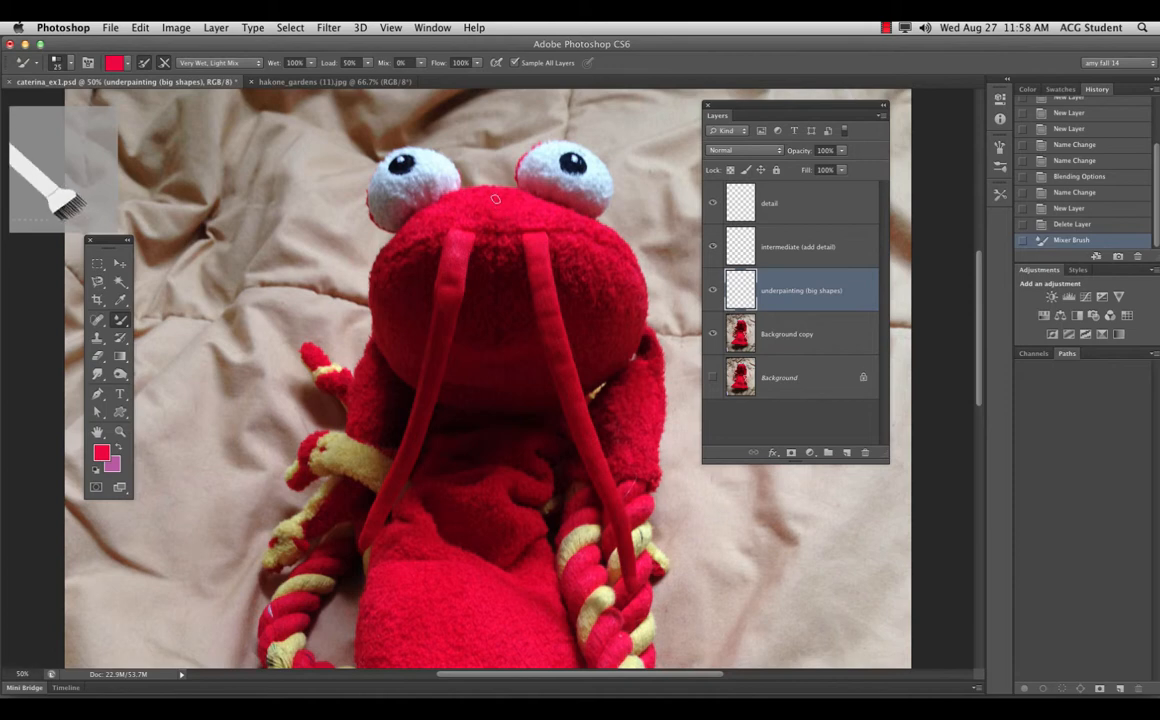
{"action": "left_click", "coordinate": [236, 67]}
{"action": "left_click", "coordinate": [236, 79]}
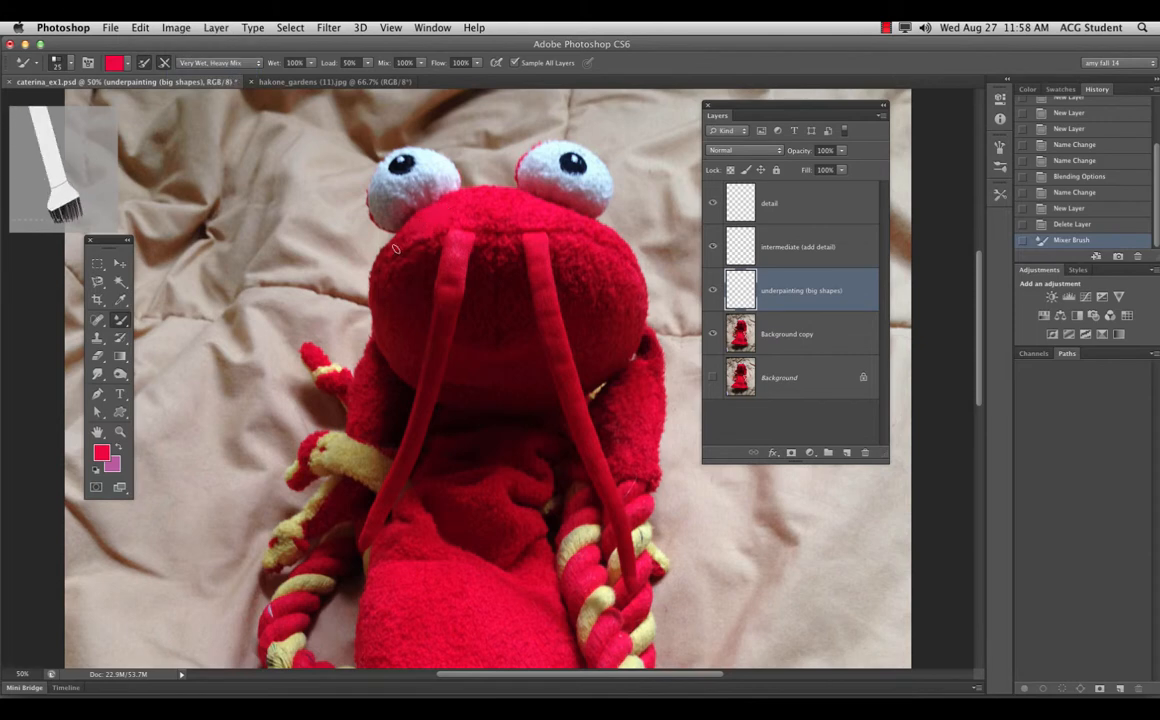
- Paint blended strokes over the head's left side, centre and top with the 25 px Mixer Brush on the underpainting layer
{"action": "left_click_drag", "start_coordinate": [396, 249], "coordinate": [412, 244]}
{"action": "mouse_move", "coordinate": [412, 244]}
{"action": "left_mouse_down"}
{"action": "mouse_move", "coordinate": [393, 293]}
{"action": "mouse_move", "coordinate": [408, 292]}
{"action": "left_mouse_up"}
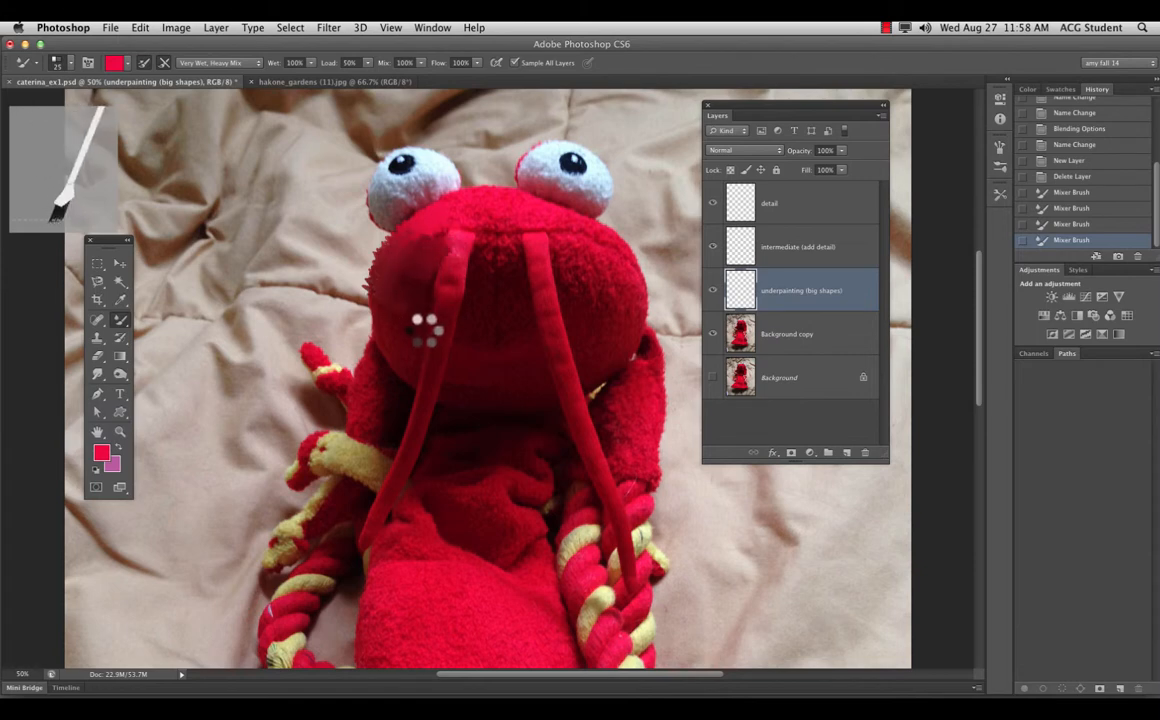
{"action": "left_click_drag", "start_coordinate": [425, 330], "coordinate": [409, 374]}
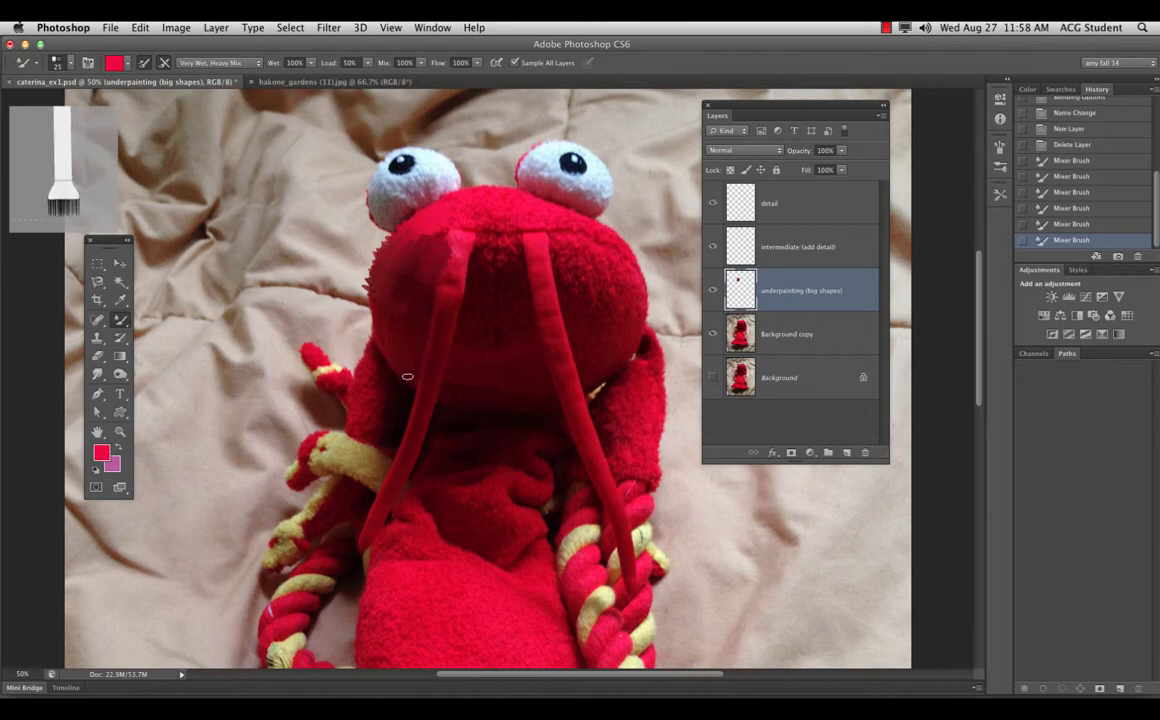
{"action": "left_click_drag", "start_coordinate": [395, 319], "coordinate": [398, 356]}
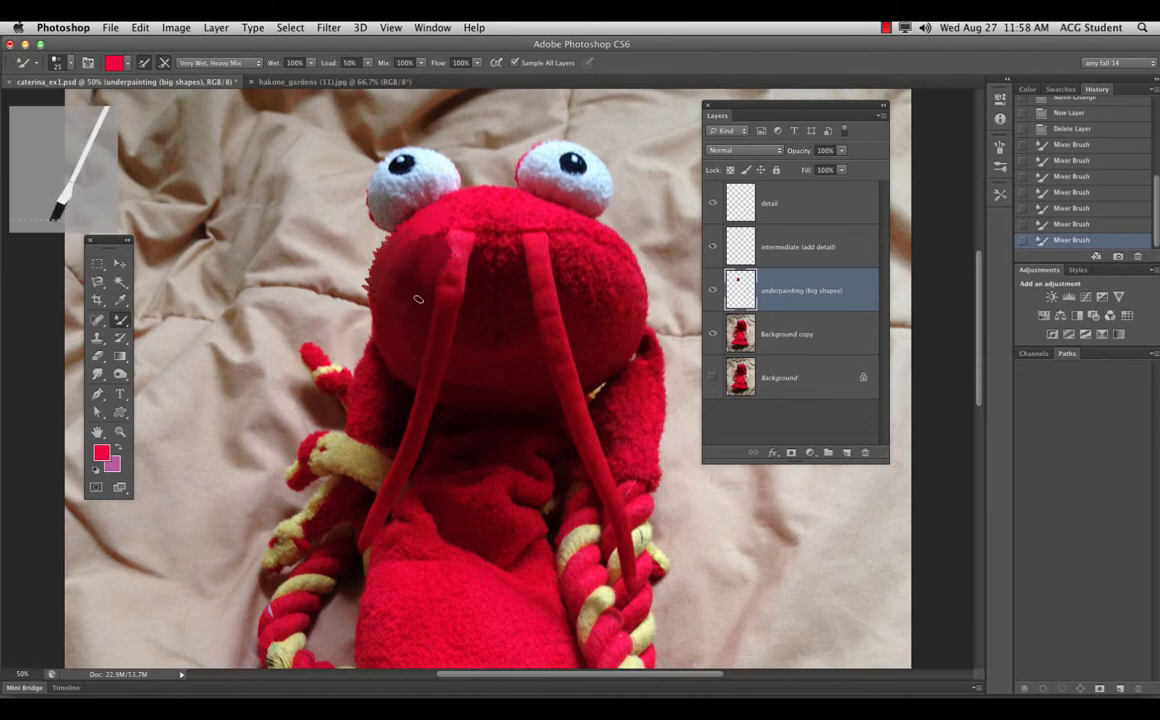
{"action": "left_click_drag", "start_coordinate": [418, 299], "coordinate": [410, 380]}
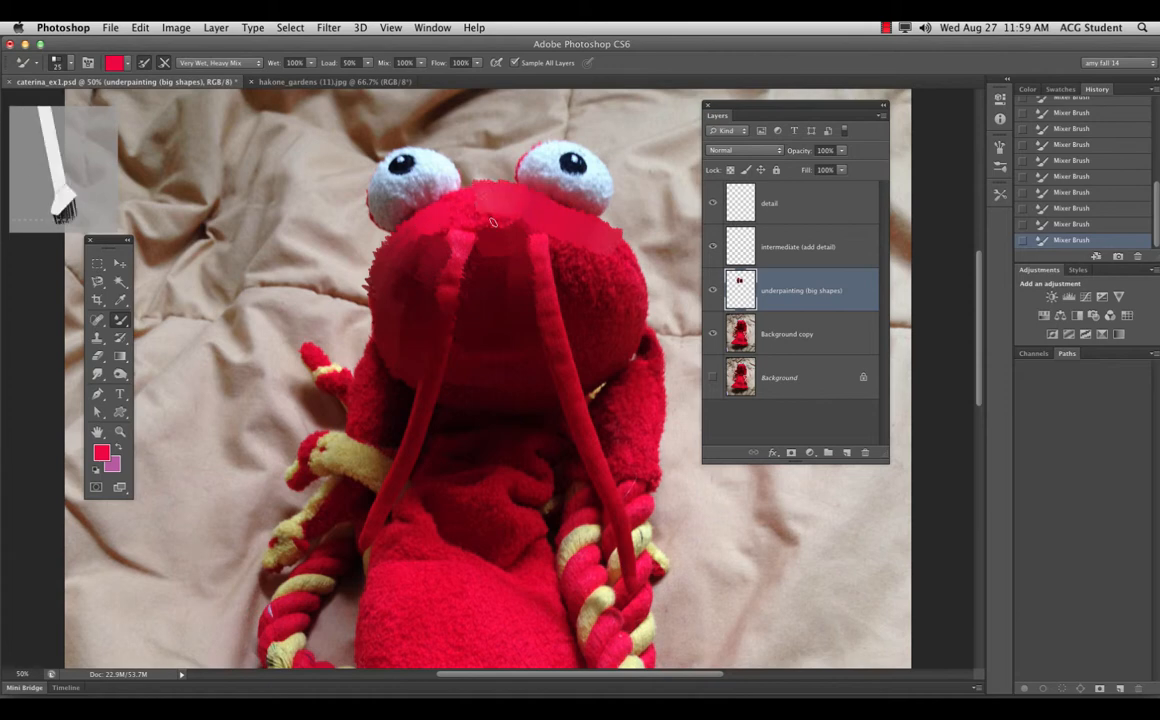
{"action": "left_click_drag", "start_coordinate": [472, 245], "coordinate": [502, 235]}
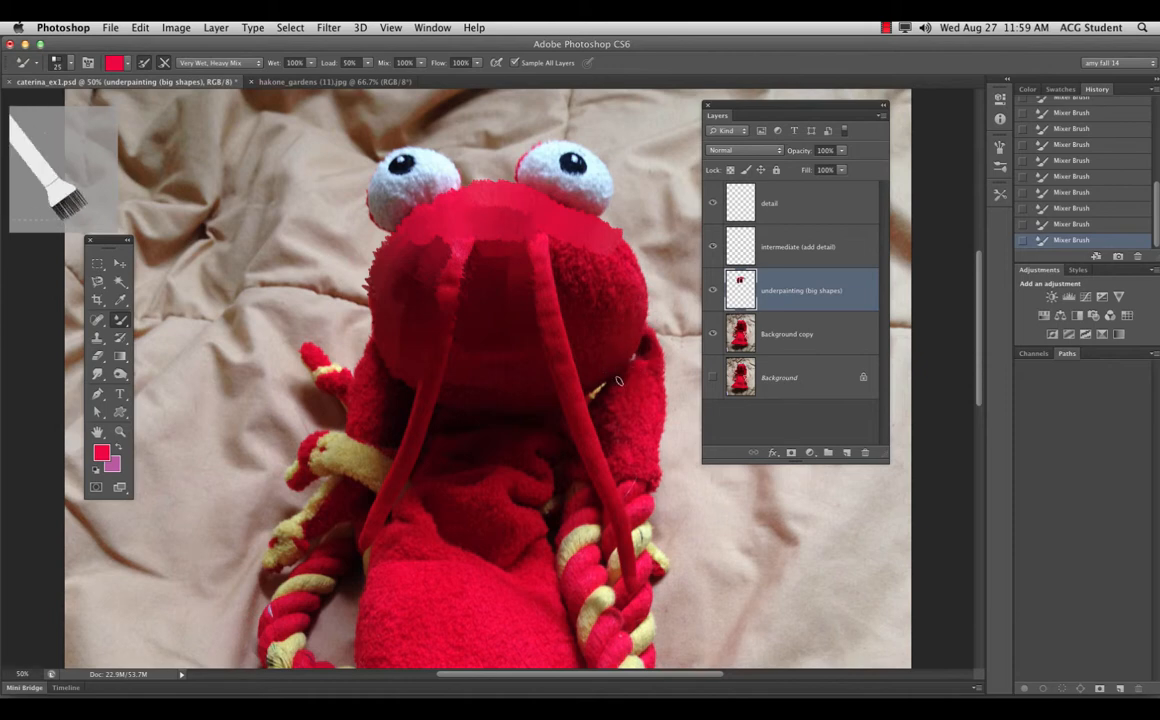
- Choose a longer-bristled 25 px brush tip and paint blended strokes over the right side of the puppet's head
{"action": "left_click", "coordinate": [70, 69]}
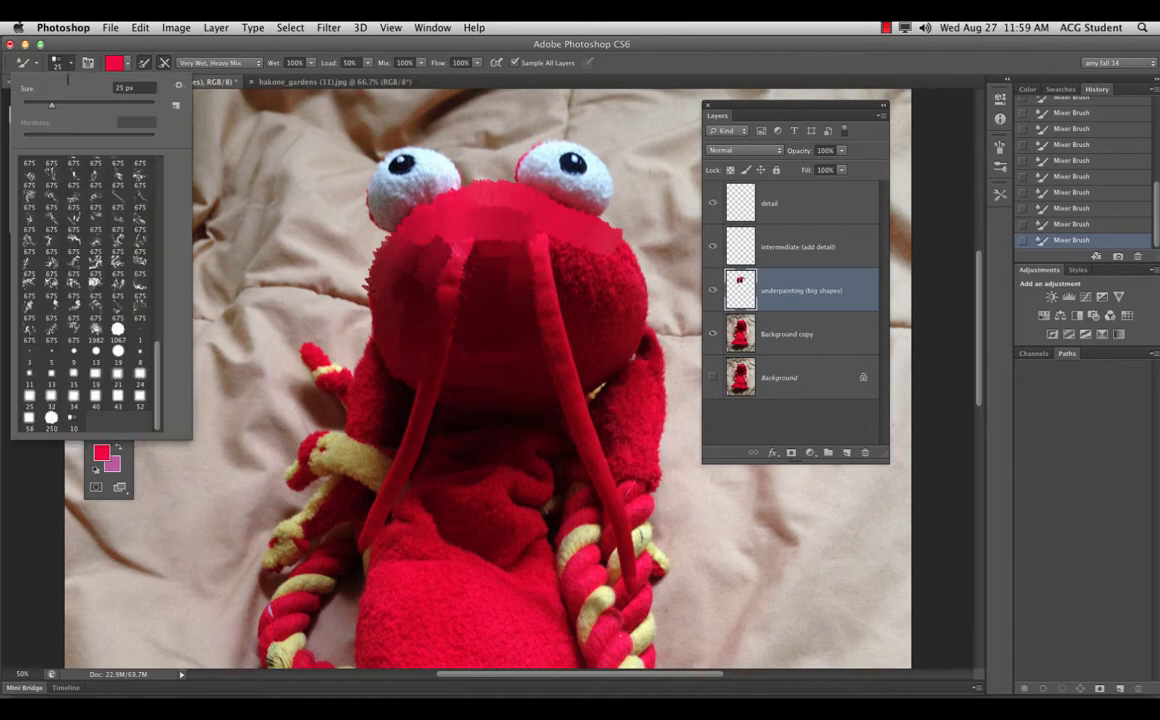
{"action": "scroll", "coordinate": [166, 359], "scroll_direction": "up", "scroll_amount": 10}
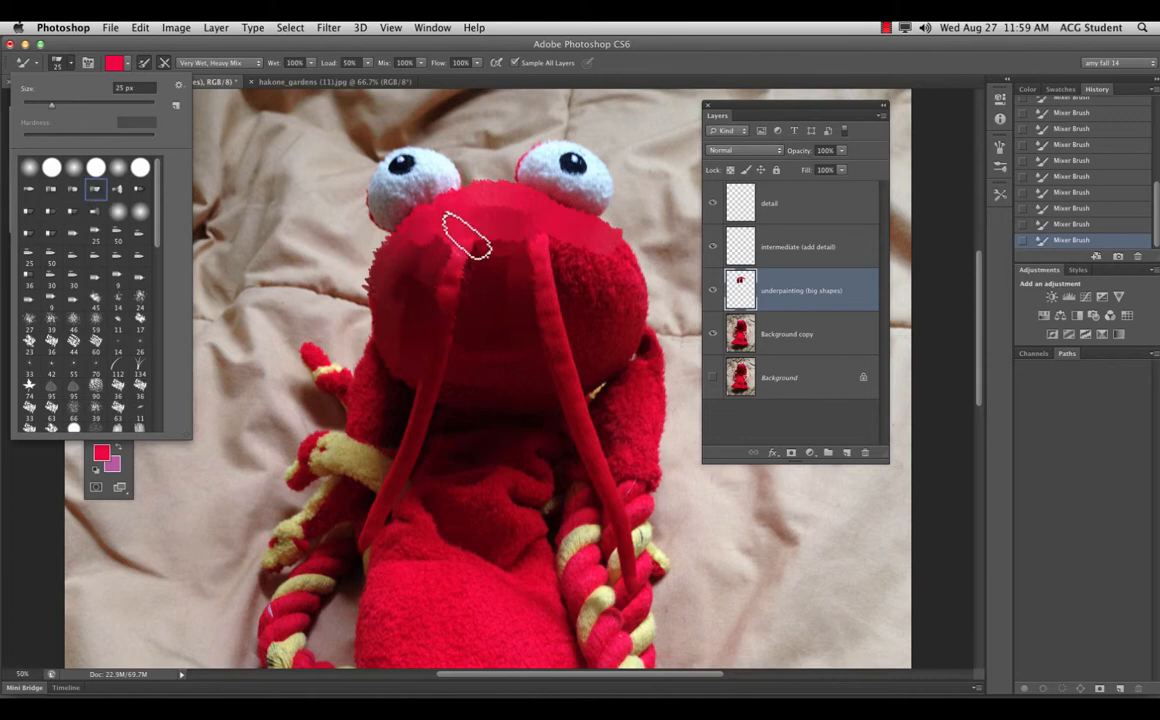
{"action": "left_click", "coordinate": [577, 269]}
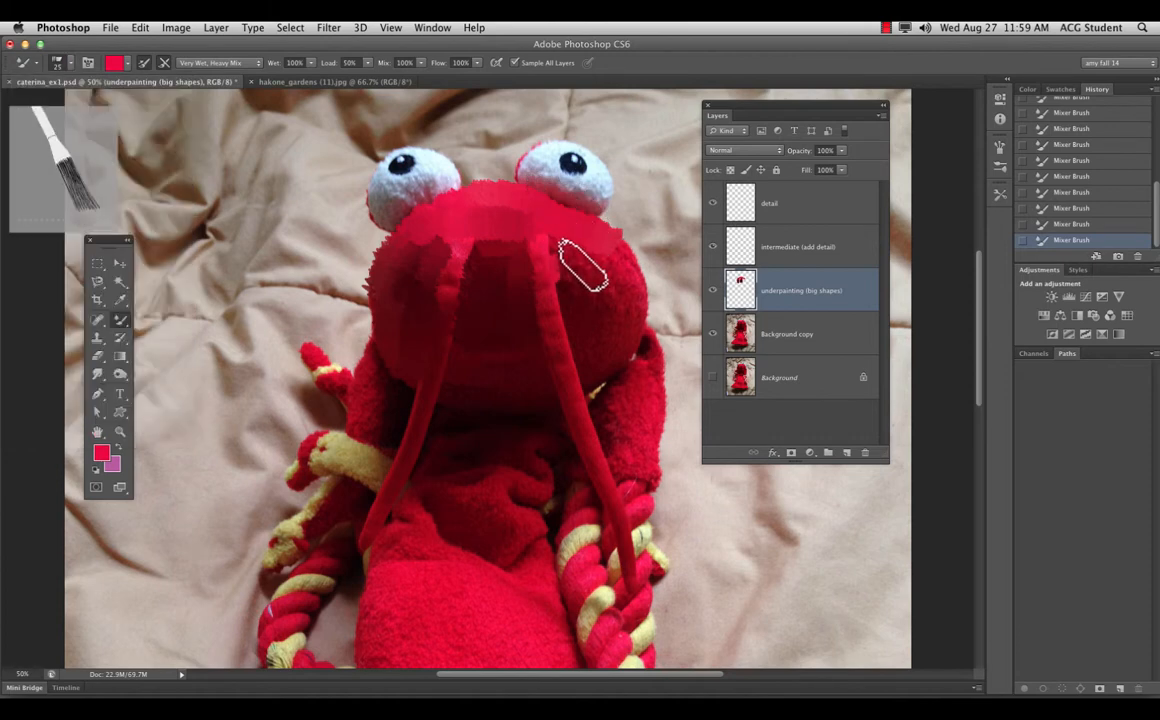
{"action": "mouse_move", "coordinate": [602, 288]}
{"action": "left_mouse_down"}
{"action": "mouse_move", "coordinate": [603, 298]}
{"action": "mouse_move", "coordinate": [620, 268]}
{"action": "left_mouse_up"}
{"action": "mouse_move", "coordinate": [612, 329]}
{"action": "left_mouse_down"}
{"action": "mouse_move", "coordinate": [616, 316]}
{"action": "mouse_move", "coordinate": [621, 352]}
{"action": "mouse_move", "coordinate": [641, 280]}
{"action": "mouse_move", "coordinate": [621, 370]}
{"action": "left_mouse_up"}
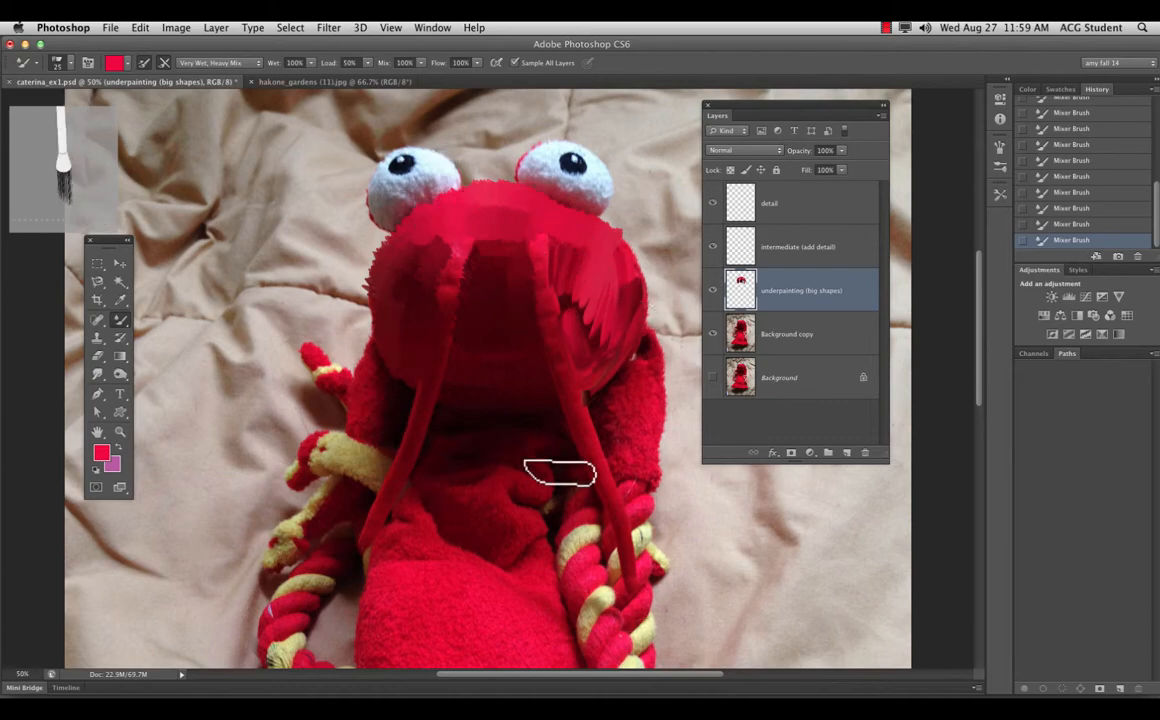
- Hide the Background copy layer to examine the head's brush textures at 100% zoom, then show the layer again
{"action": "mouse_move", "coordinate": [445, 540]}
{"action": "left_mouse_down"}
{"action": "mouse_move", "coordinate": [500, 370]}
{"action": "mouse_move", "coordinate": [490, 380]}
{"action": "left_mouse_up"}
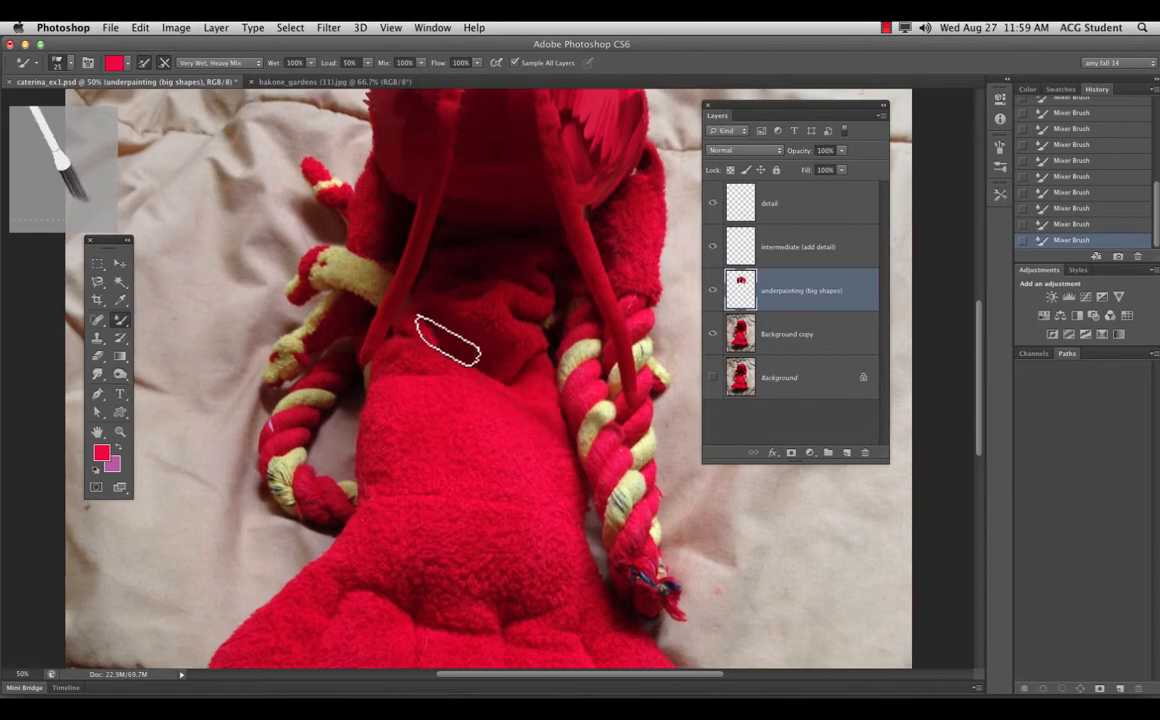
{"action": "left_click_drag", "start_coordinate": [437, 428], "coordinate": [432, 579]}
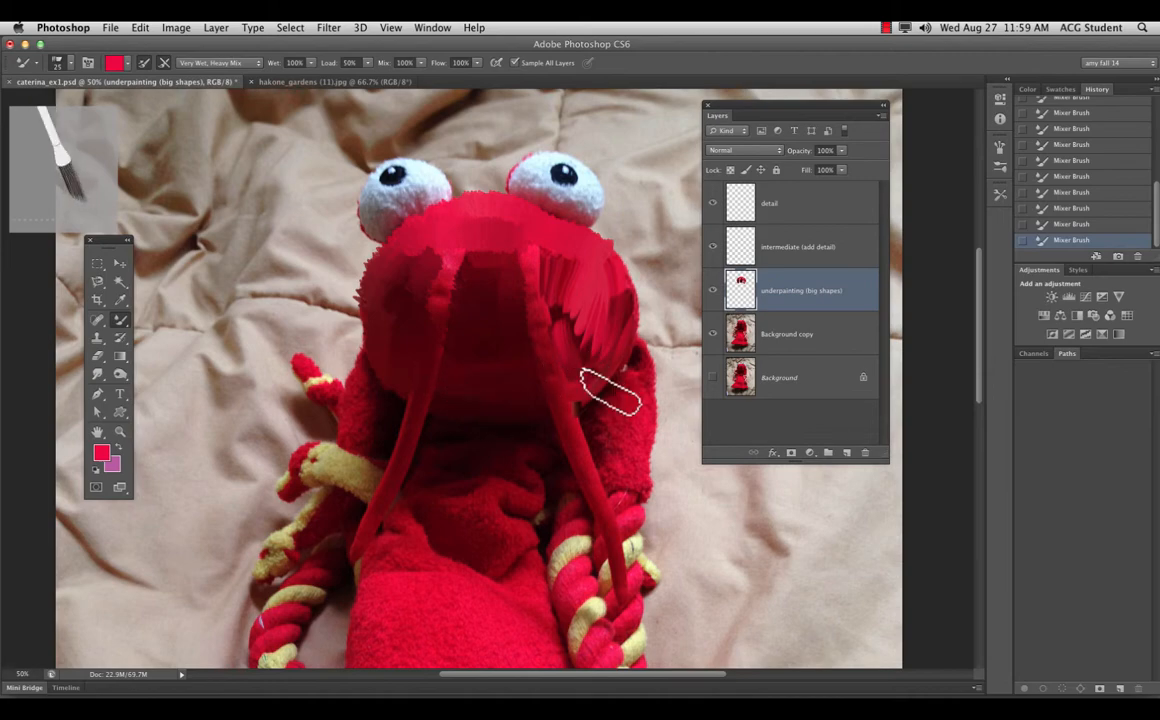
{"action": "left_click", "coordinate": [712, 336]}
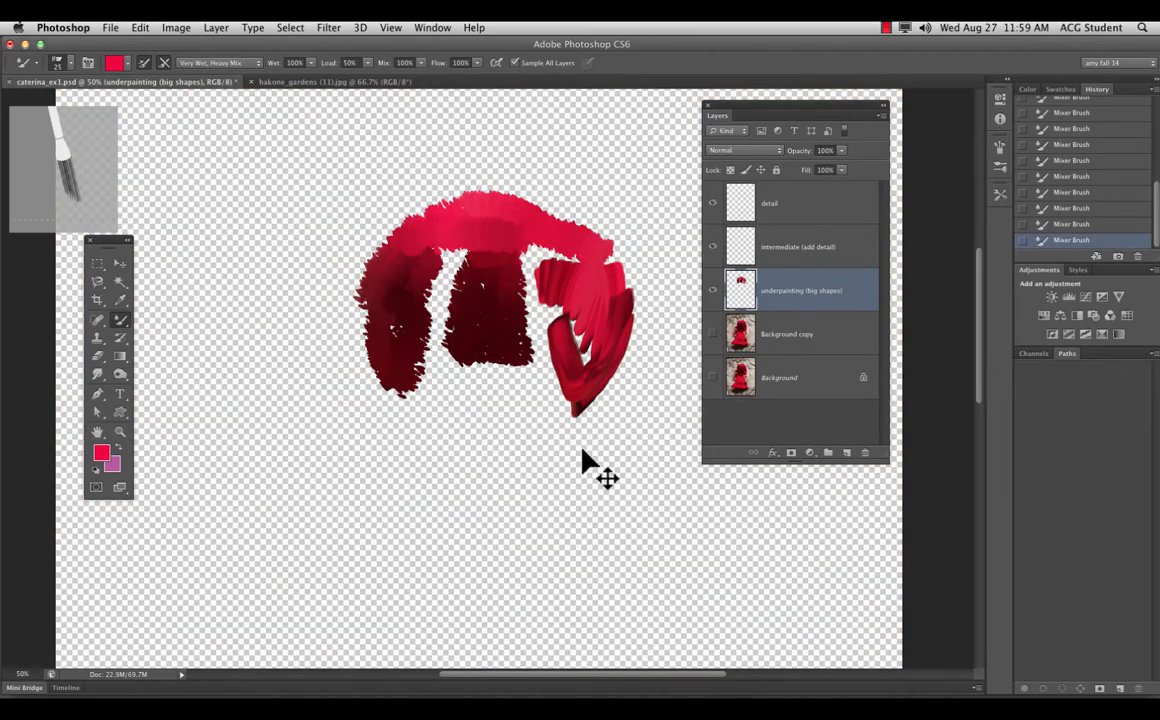
{"action": "key", "text": "super+plus"}
{"action": "key", "text": "super+plus"}
{"action": "left_click_drag", "start_coordinate": [412, 224], "coordinate": [364, 416]}
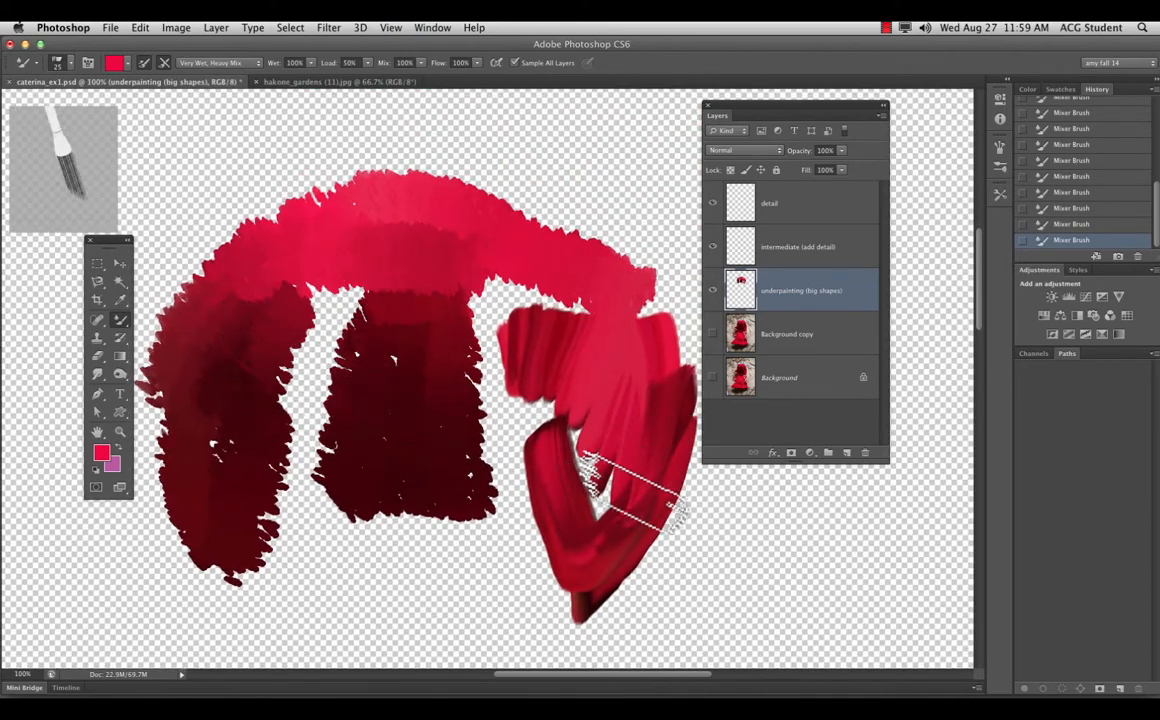
{"action": "left_click", "coordinate": [712, 334]}
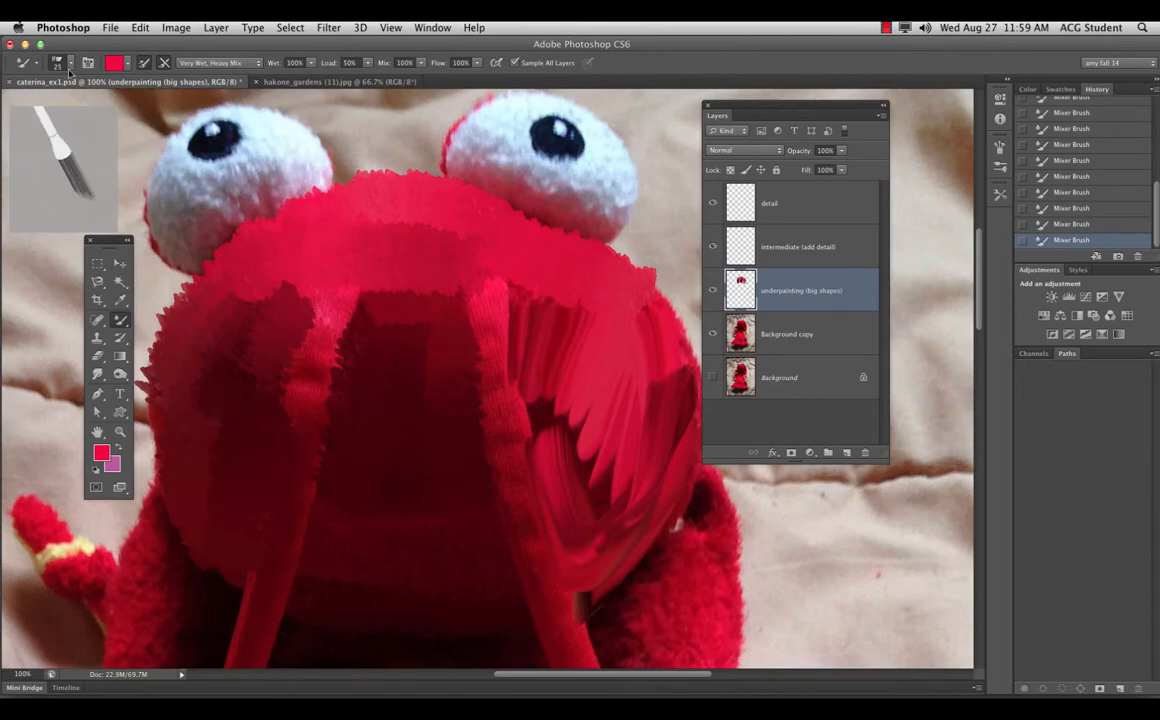
- Choose a round, splayed bristle brush tip and paint over the puppet's left arm and the yellow band below it
{"action": "left_click", "coordinate": [70, 63]}
{"action": "left_click", "coordinate": [117, 191]}
{"action": "left_click_drag", "start_coordinate": [434, 457], "coordinate": [536, 207]}
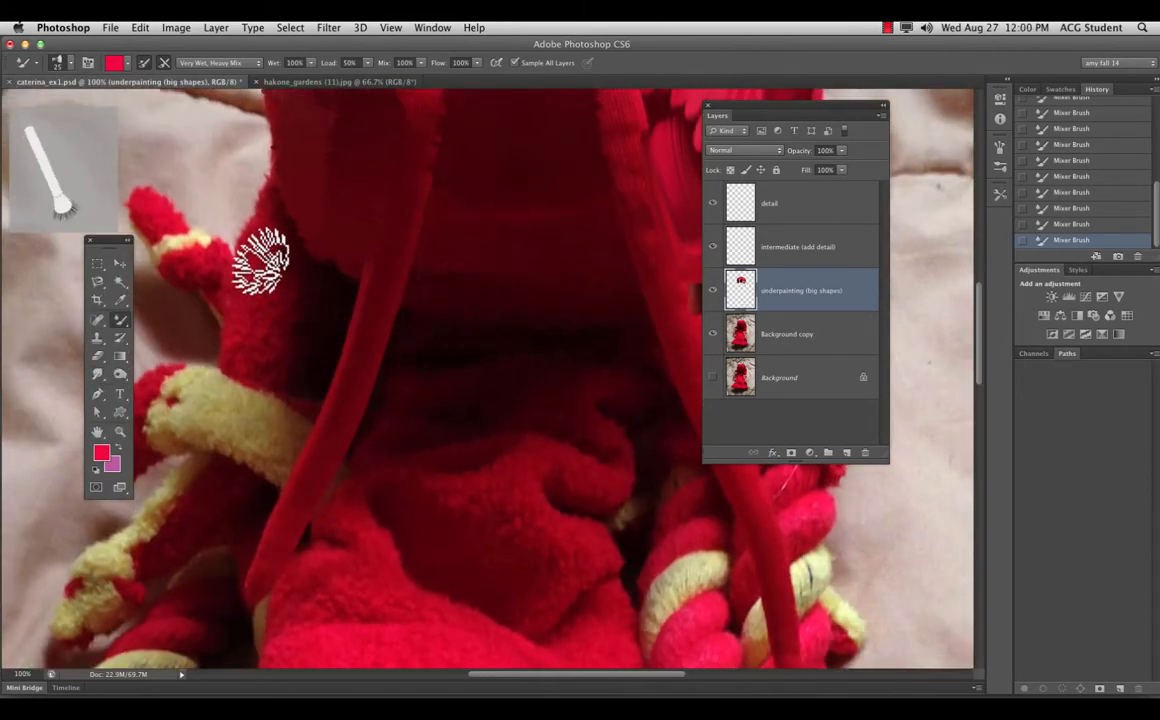
{"action": "mouse_move", "coordinate": [263, 260]}
{"action": "left_mouse_down"}
{"action": "mouse_move", "coordinate": [244, 292]}
{"action": "mouse_move", "coordinate": [268, 227]}
{"action": "mouse_move", "coordinate": [252, 331]}
{"action": "mouse_move", "coordinate": [286, 233]}
{"action": "mouse_move", "coordinate": [275, 212]}
{"action": "mouse_move", "coordinate": [262, 270]}
{"action": "mouse_move", "coordinate": [287, 228]}
{"action": "mouse_move", "coordinate": [268, 286]}
{"action": "mouse_move", "coordinate": [283, 263]}
{"action": "mouse_move", "coordinate": [280, 312]}
{"action": "mouse_move", "coordinate": [226, 268]}
{"action": "mouse_move", "coordinate": [190, 270]}
{"action": "mouse_move", "coordinate": [278, 330]}
{"action": "mouse_move", "coordinate": [234, 352]}
{"action": "mouse_move", "coordinate": [258, 300]}
{"action": "mouse_move", "coordinate": [254, 364]}
{"action": "mouse_move", "coordinate": [270, 308]}
{"action": "mouse_move", "coordinate": [273, 356]}
{"action": "mouse_move", "coordinate": [275, 325]}
{"action": "mouse_move", "coordinate": [280, 351]}
{"action": "mouse_move", "coordinate": [311, 305]}
{"action": "mouse_move", "coordinate": [297, 370]}
{"action": "mouse_move", "coordinate": [335, 336]}
{"action": "mouse_move", "coordinate": [344, 348]}
{"action": "mouse_move", "coordinate": [309, 377]}
{"action": "mouse_move", "coordinate": [303, 267]}
{"action": "mouse_move", "coordinate": [352, 295]}
{"action": "mouse_move", "coordinate": [318, 302]}
{"action": "mouse_move", "coordinate": [307, 364]}
{"action": "mouse_move", "coordinate": [285, 378]}
{"action": "mouse_move", "coordinate": [246, 347]}
{"action": "mouse_move", "coordinate": [197, 432]}
{"action": "mouse_move", "coordinate": [197, 385]}
{"action": "mouse_move", "coordinate": [176, 417]}
{"action": "mouse_move", "coordinate": [200, 382]}
{"action": "mouse_move", "coordinate": [178, 395]}
{"action": "mouse_move", "coordinate": [210, 390]}
{"action": "mouse_move", "coordinate": [197, 428]}
{"action": "mouse_move", "coordinate": [238, 403]}
{"action": "mouse_move", "coordinate": [230, 440]}
{"action": "mouse_move", "coordinate": [262, 400]}
{"action": "mouse_move", "coordinate": [253, 443]}
{"action": "mouse_move", "coordinate": [288, 418]}
{"action": "mouse_move", "coordinate": [278, 465]}
{"action": "mouse_move", "coordinate": [301, 442]}
{"action": "mouse_move", "coordinate": [301, 425]}
{"action": "mouse_move", "coordinate": [291, 463]}
{"action": "left_mouse_up"}
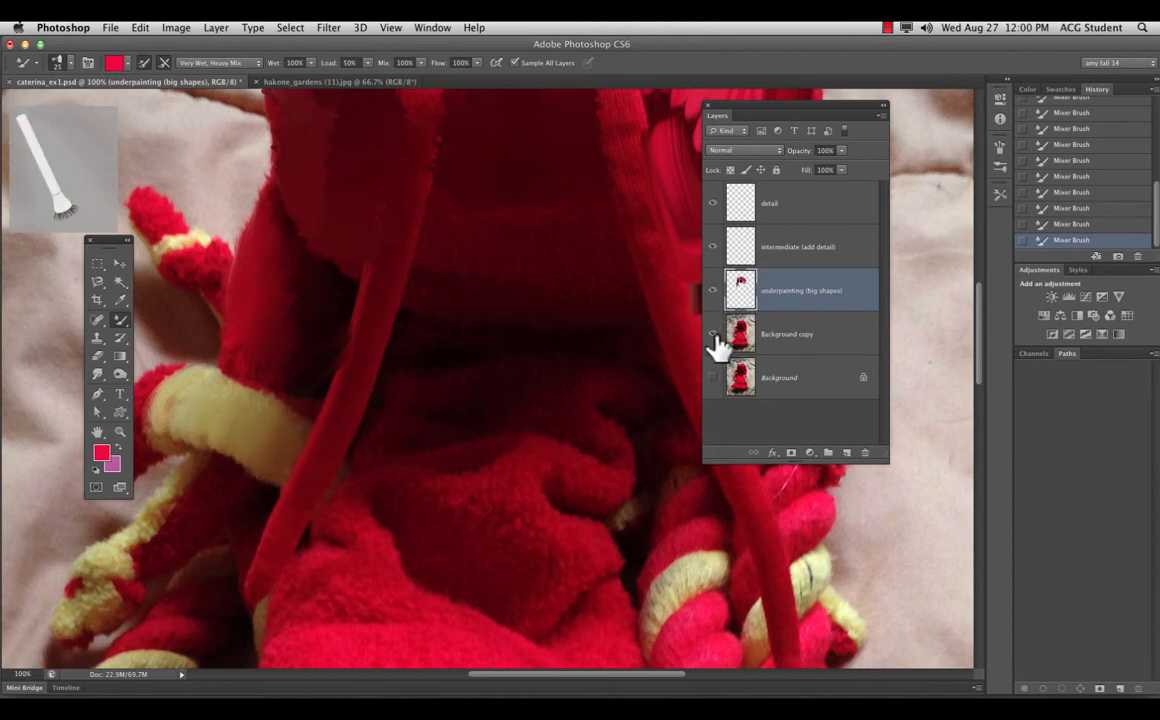
- Hide the Background copy layer and examine the painted strokes of the head, arm and yellow band
{"action": "left_click", "coordinate": [712, 334]}
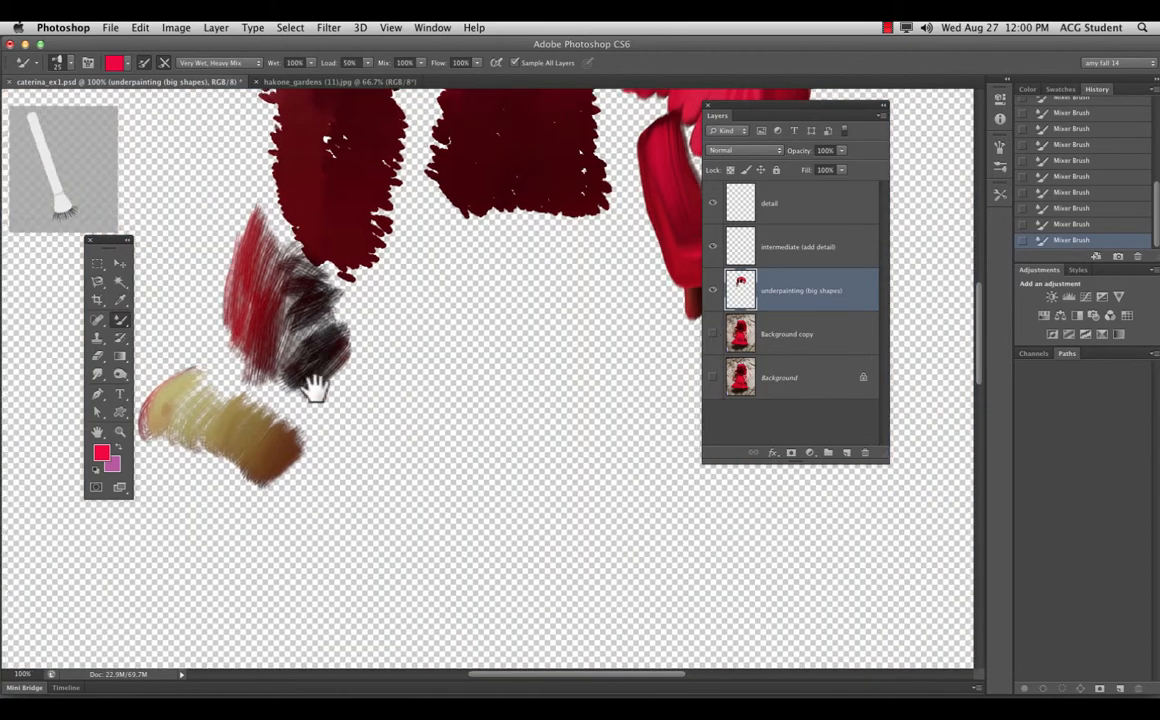
{"action": "left_click_drag", "start_coordinate": [311, 388], "coordinate": [325, 490]}
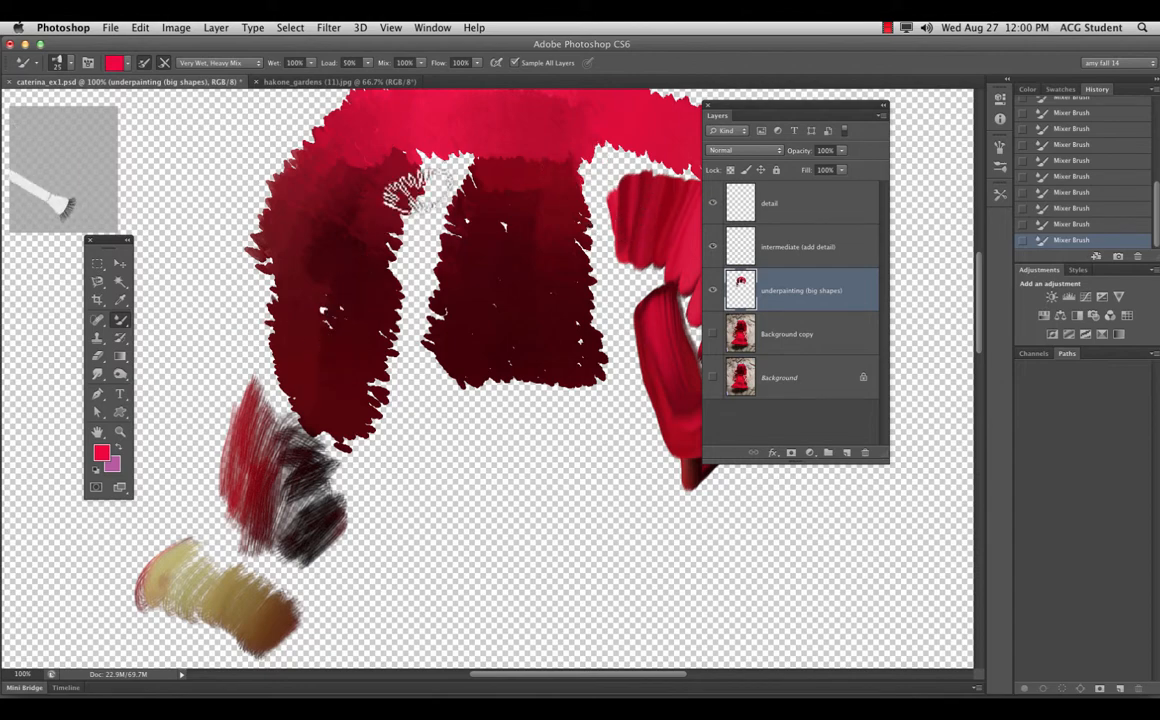
{"action": "left_click_drag", "start_coordinate": [360, 530], "coordinate": [402, 314]}
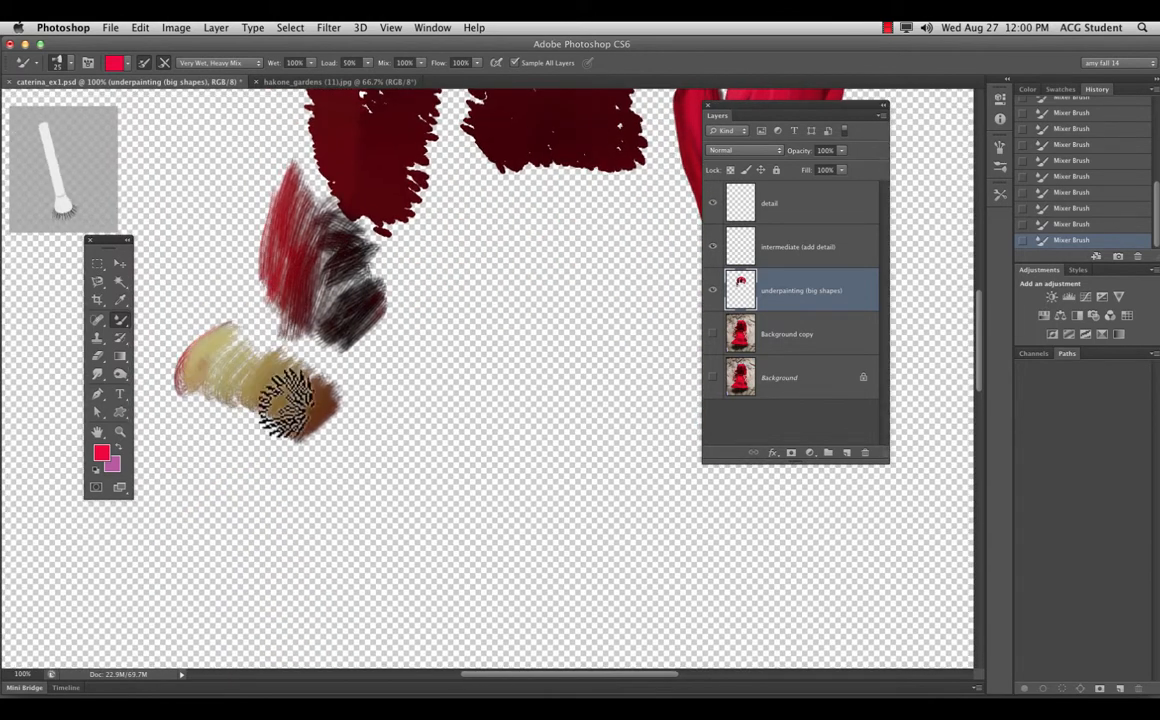
- Examine the yellow band's painted strokes at 200% zoom, then show the Background copy layer again
{"action": "key", "text": "super+plus"}
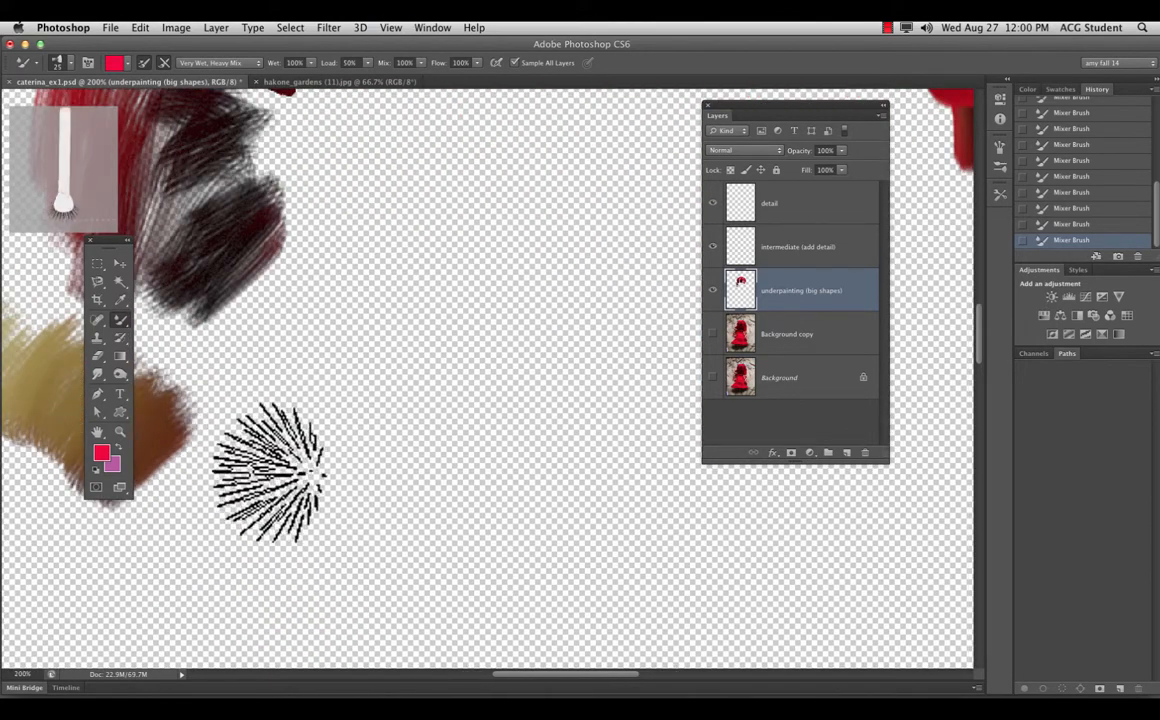
{"action": "left_click_drag", "start_coordinate": [356, 434], "coordinate": [590, 445]}
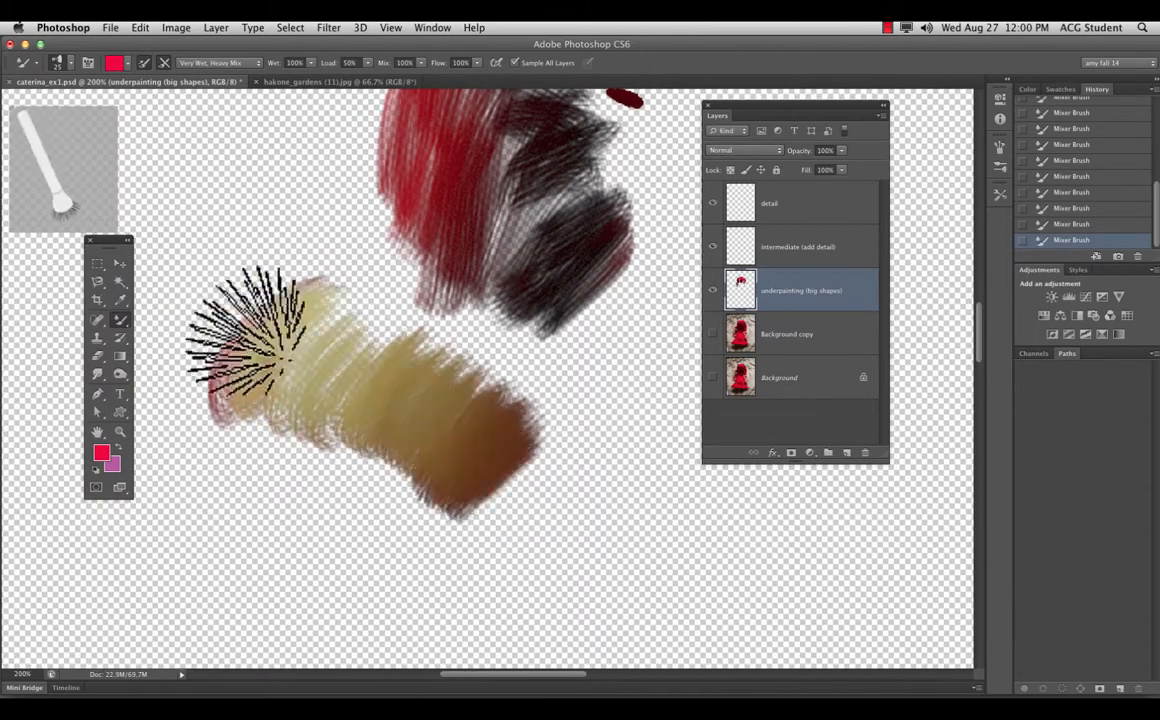
{"action": "left_click", "coordinate": [712, 334]}
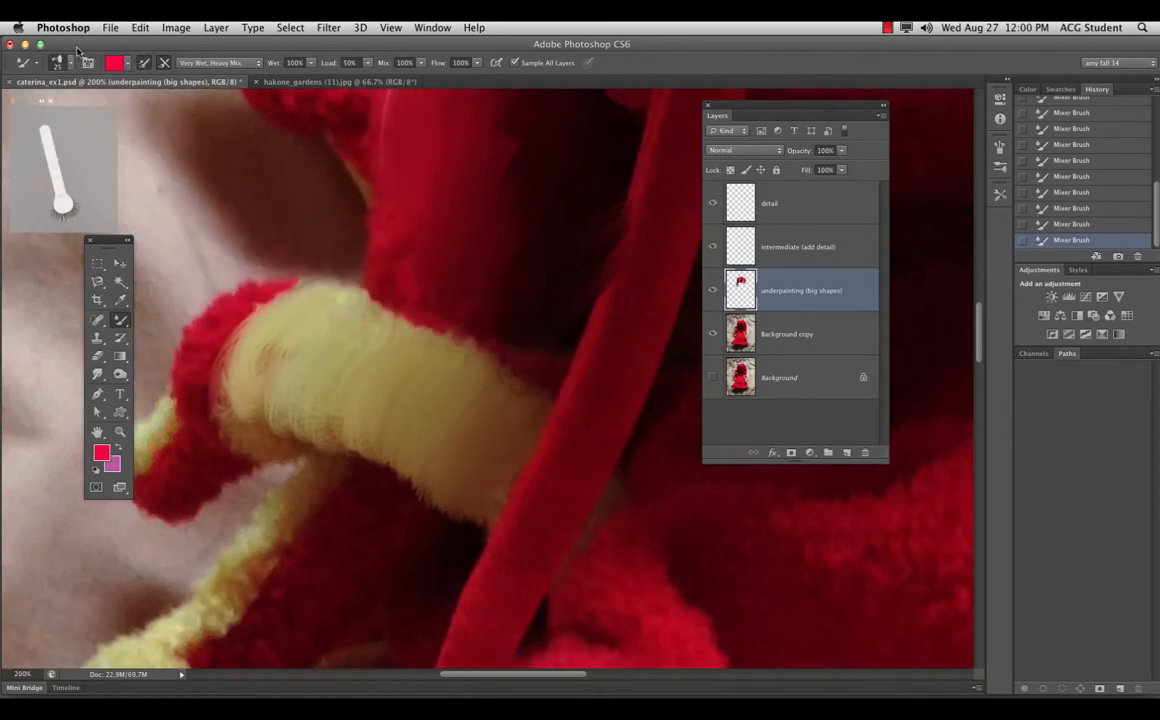
- Choose a flat, long-bristled 25 px brush tip, then sample the dress's bright red and paint down the dress's left edge
{"action": "left_click", "coordinate": [72, 64]}
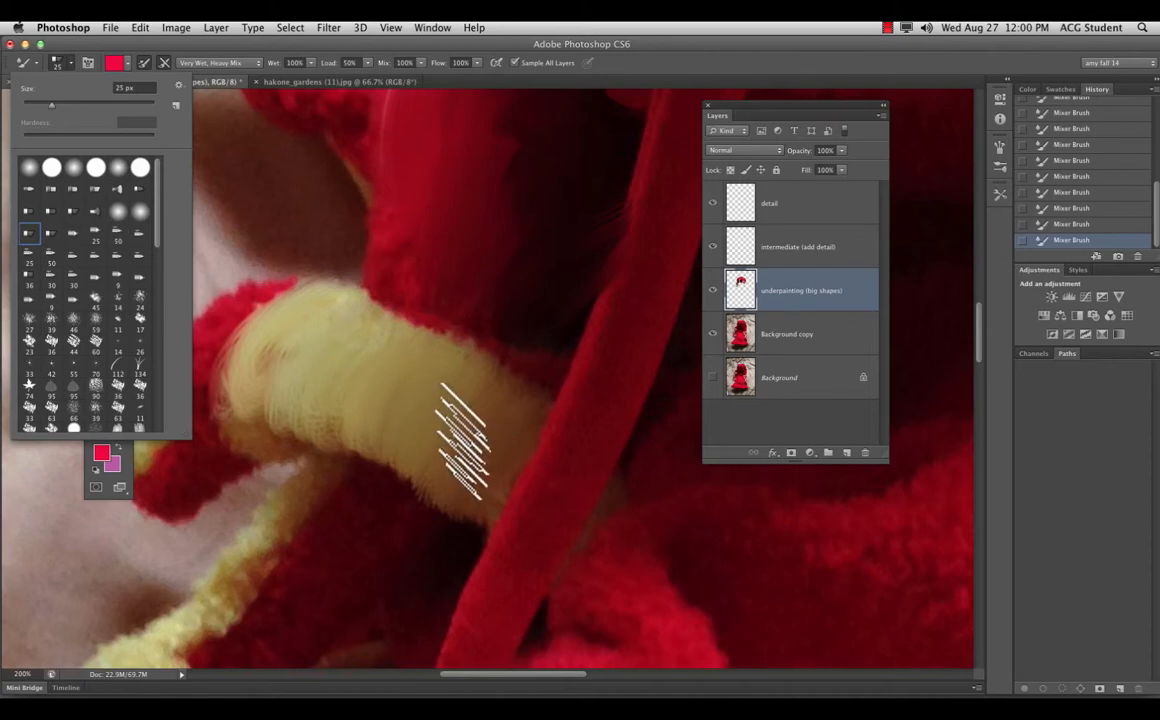
{"action": "left_click_drag", "start_coordinate": [401, 505], "coordinate": [449, 300]}
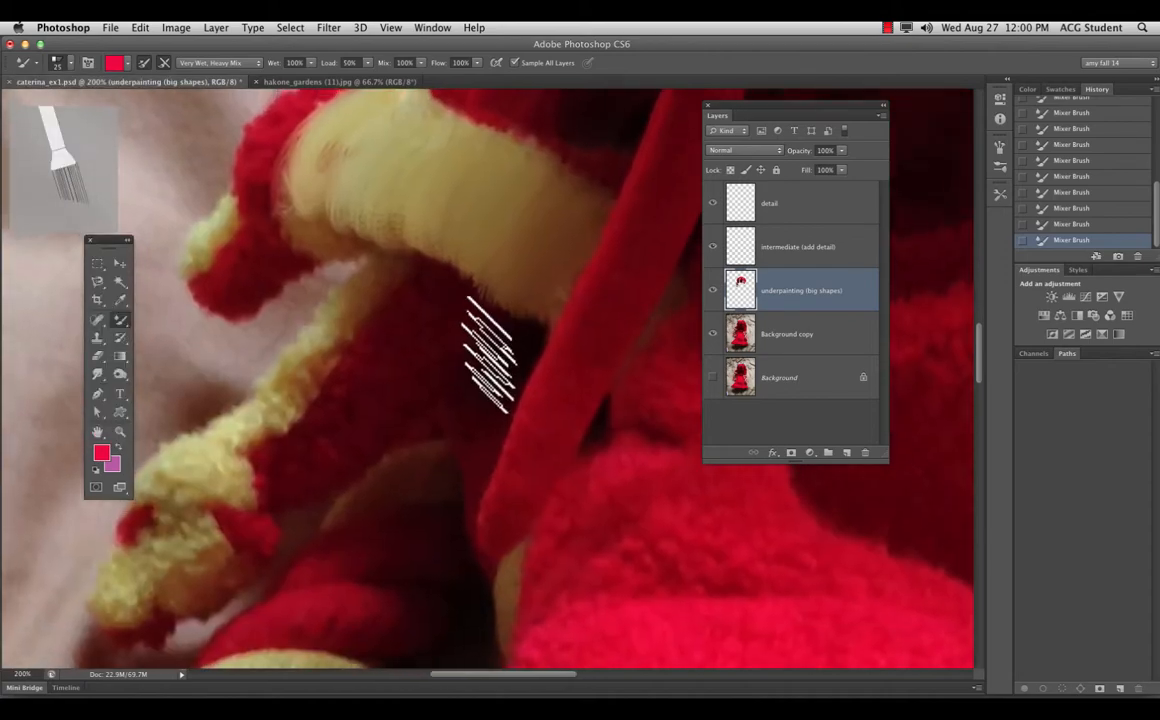
{"action": "key", "text": "super+minus"}
{"action": "key", "text": "super+minus"}
{"action": "key", "text": "super+minus"}
{"action": "left_click_drag", "start_coordinate": [590, 453], "coordinate": [438, 420]}
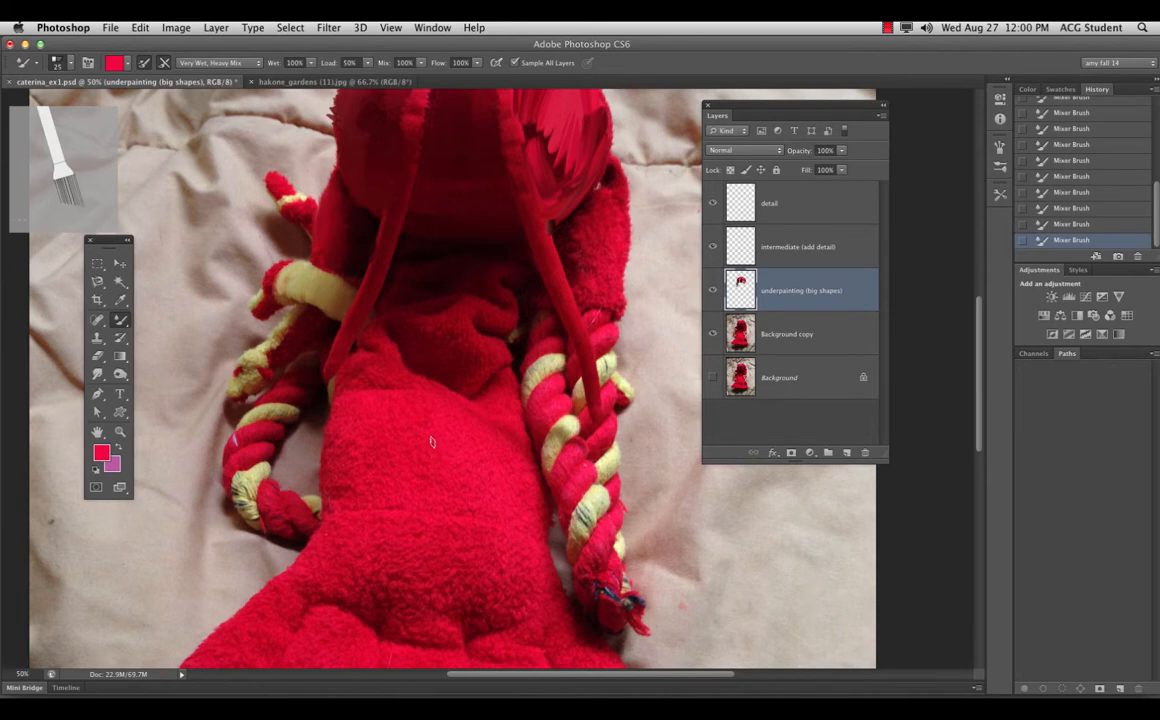
{"action": "key", "text": "i"}
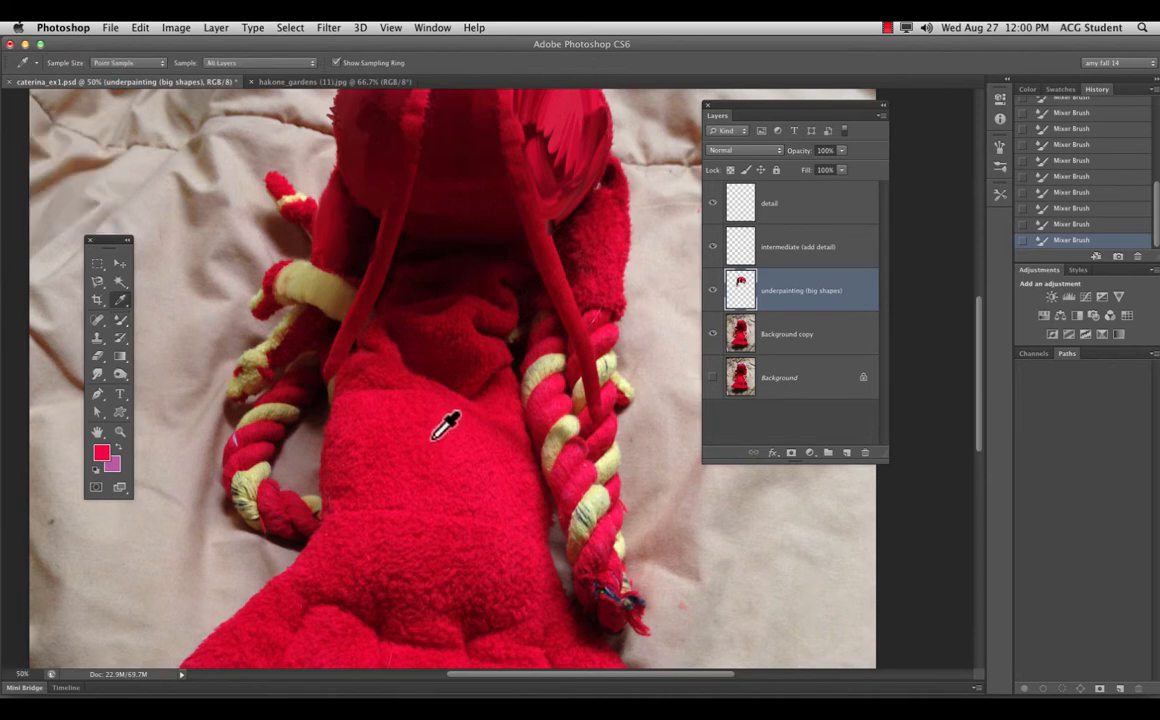
{"action": "left_click", "coordinate": [432, 440]}
{"action": "key", "text": "b"}
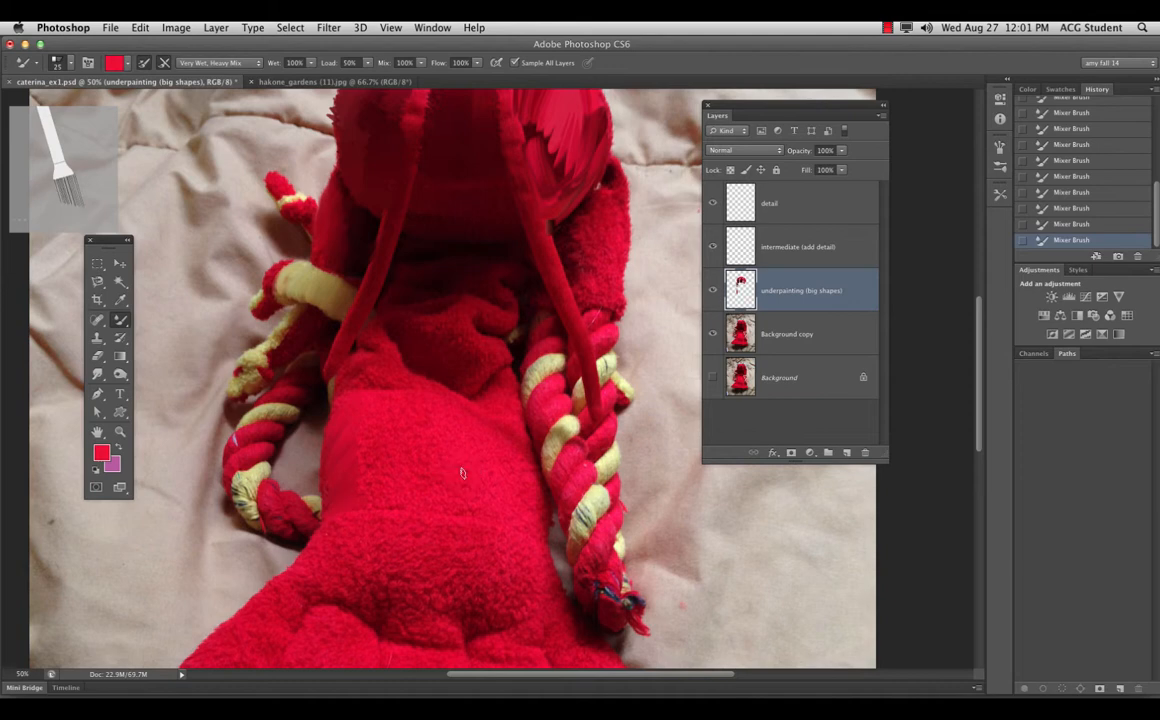
- Enlarge the brush to 175 px and paint across the dress's middle and right side, checking the strokes with the Background copy layer hidden
{"action": "key", "text": "bracketright"}
{"action": "key", "text": "bracketright"}
{"action": "key", "text": "bracketright"}
{"action": "key", "text": "bracketright"}
{"action": "key", "text": "bracketright"}
{"action": "key", "text": "bracketright"}
{"action": "key", "text": "bracketright"}
{"action": "key", "text": "bracketright"}
{"action": "key", "text": "bracketright"}
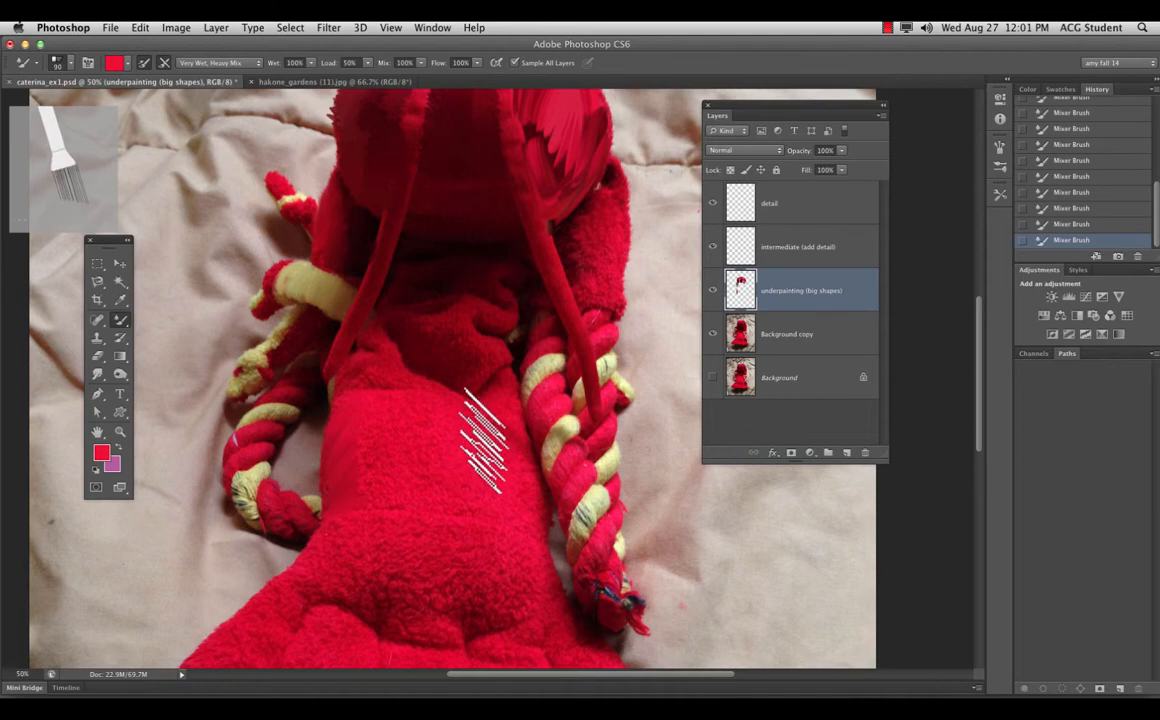
{"action": "key", "text": "bracketright"}
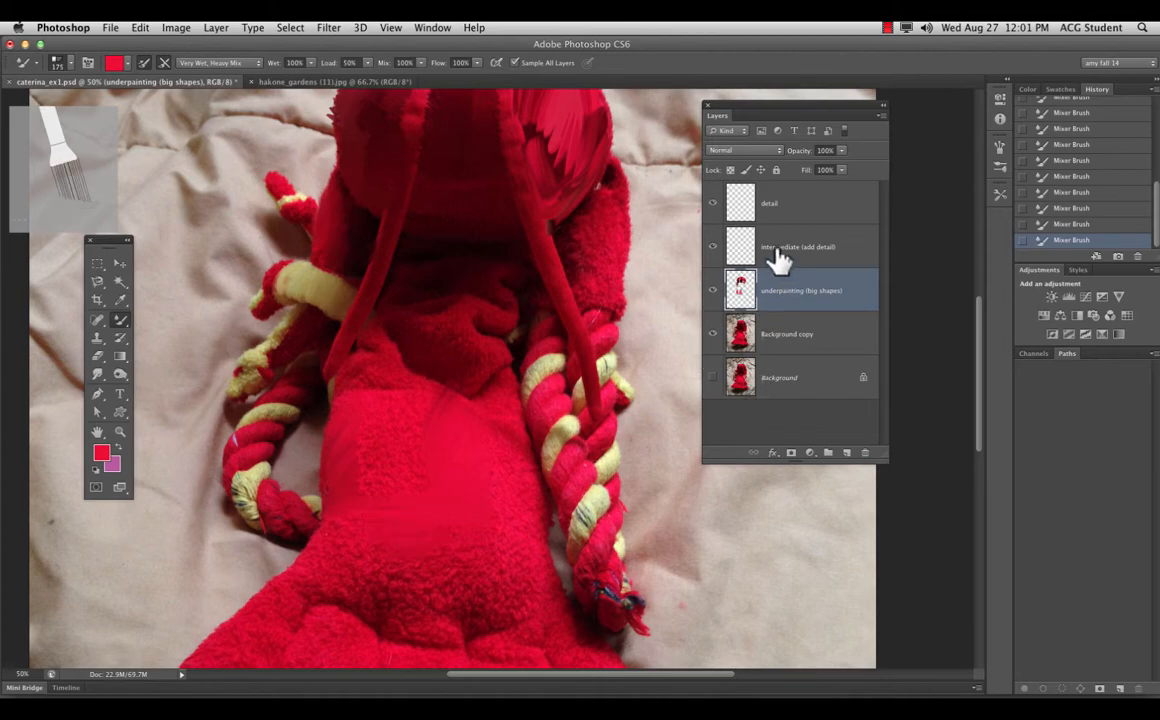
{"action": "left_click", "coordinate": [712, 335]}
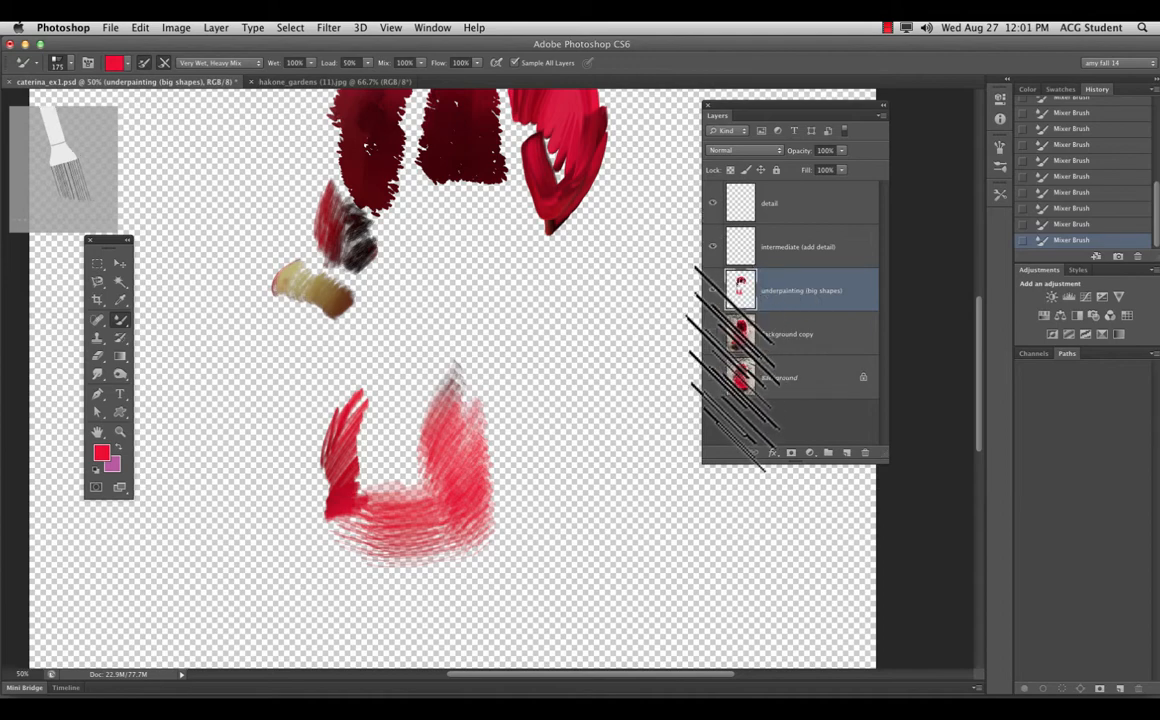
{"action": "left_click", "coordinate": [712, 335]}
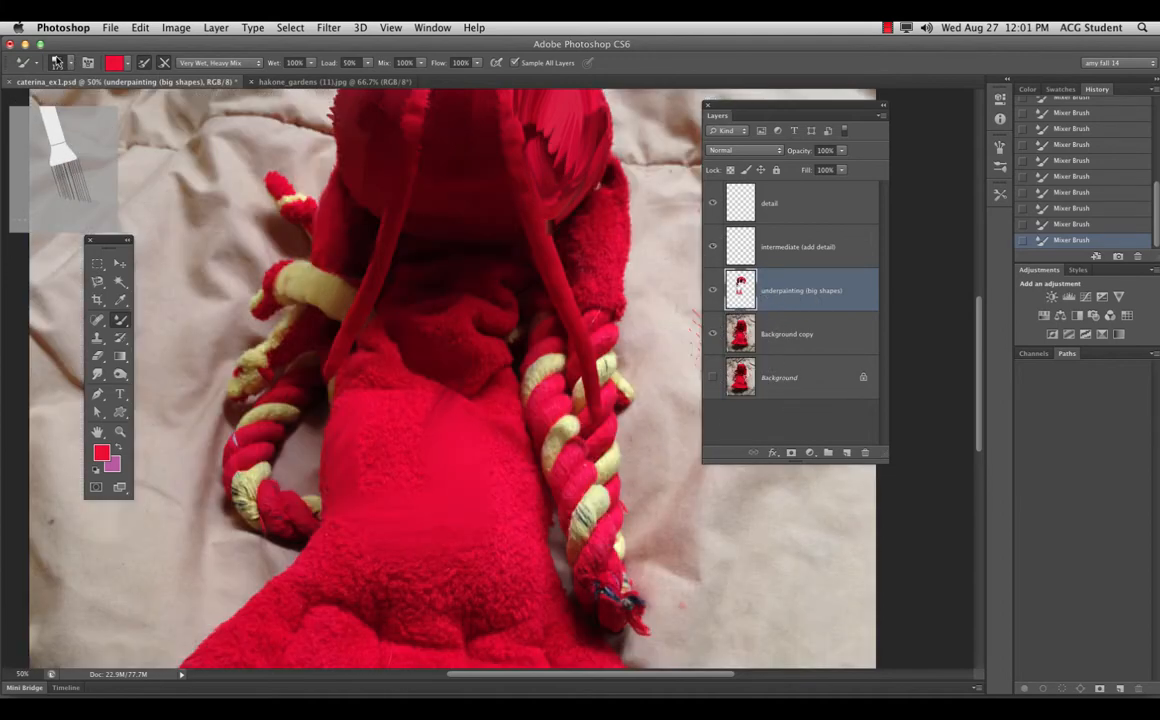
- Choose a flat, shorter-bristled brush tip and fill the middle of the puppet's dress with dense red strokes
{"action": "left_click", "coordinate": [70, 63]}
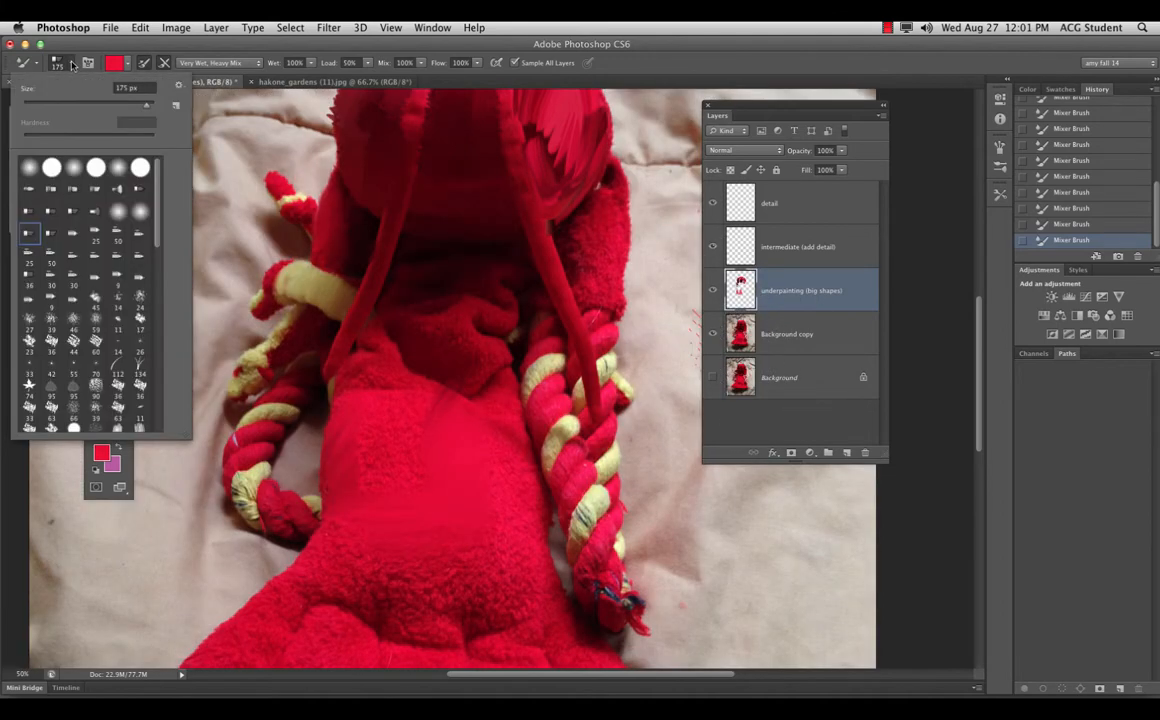
{"action": "left_click", "coordinate": [51, 213]}
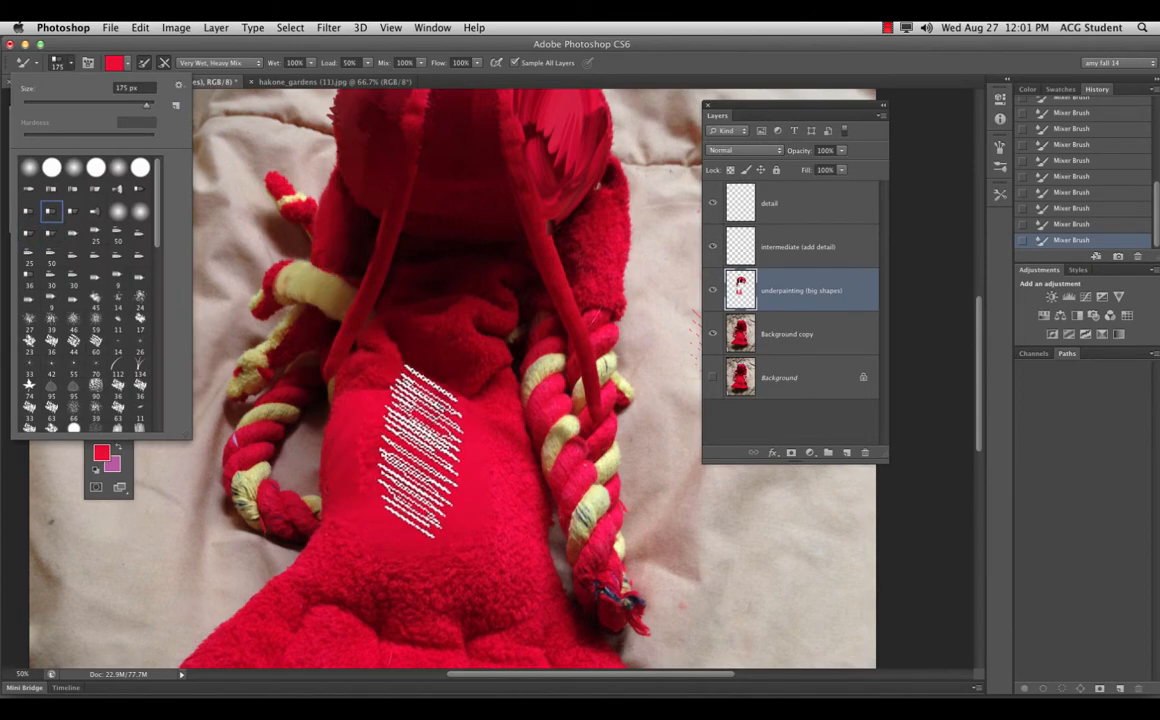
{"action": "left_click", "coordinate": [410, 461]}
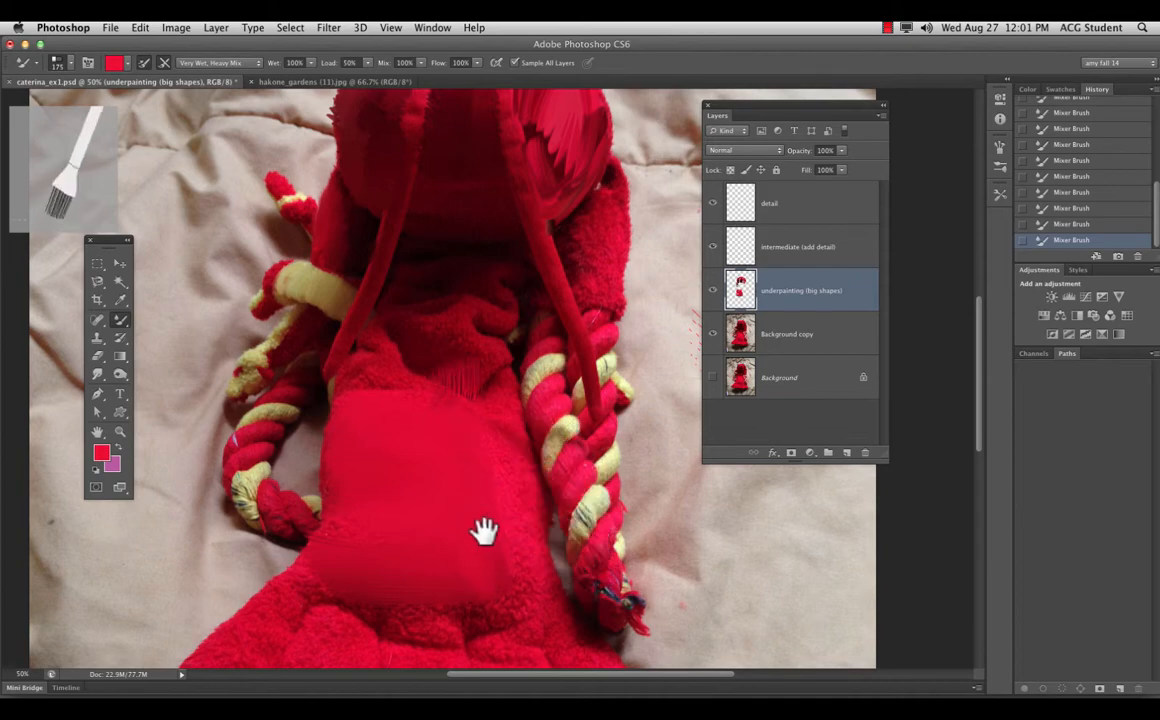
- Reduce the brush to 90 px and paint the dress hem's two leftmost ruffles, checking the strokes with the Background copy layer hidden
{"action": "mouse_move", "coordinate": [482, 531]}
{"action": "left_mouse_down"}
{"action": "mouse_move", "coordinate": [479, 440]}
{"action": "mouse_move", "coordinate": [500, 345]}
{"action": "left_mouse_up"}
{"action": "key", "text": "bracketleft"}
{"action": "key", "text": "bracketleft"}
{"action": "key", "text": "bracketleft"}
{"action": "key", "text": "bracketleft"}
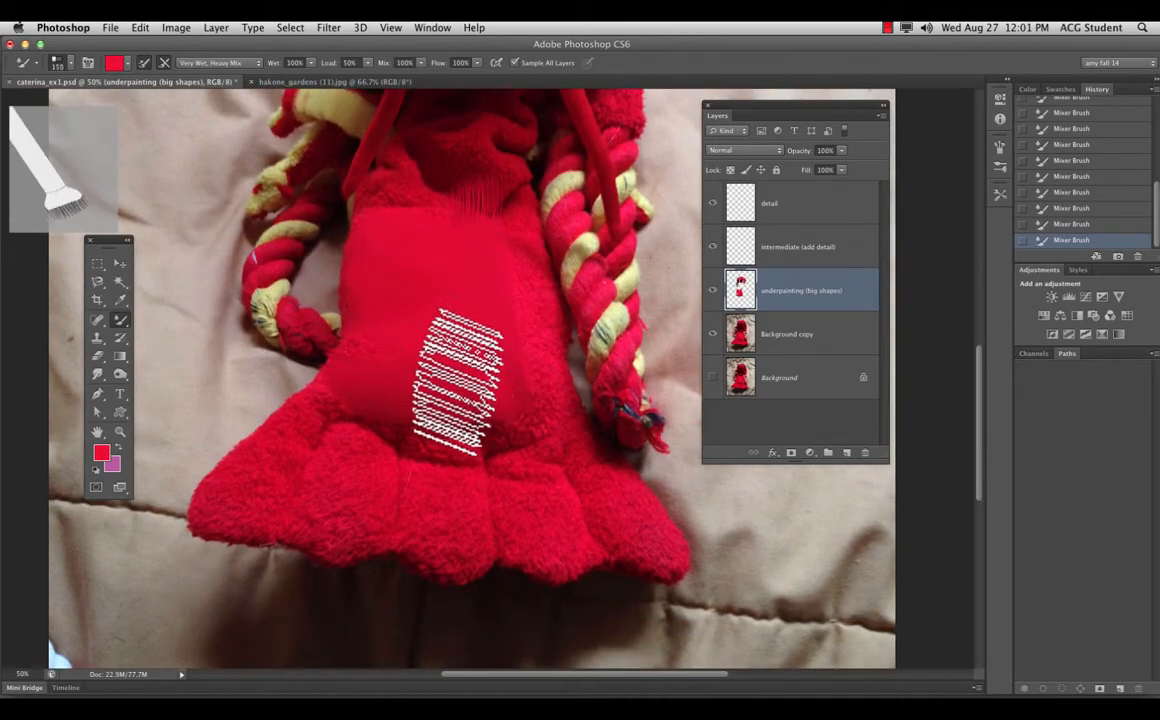
{"action": "mouse_move", "coordinate": [303, 435]}
{"action": "left_mouse_down"}
{"action": "mouse_move", "coordinate": [207, 518]}
{"action": "mouse_move", "coordinate": [238, 546]}
{"action": "mouse_move", "coordinate": [316, 440]}
{"action": "mouse_move", "coordinate": [285, 533]}
{"action": "mouse_move", "coordinate": [300, 500]}
{"action": "mouse_move", "coordinate": [345, 475]}
{"action": "mouse_move", "coordinate": [300, 460]}
{"action": "mouse_move", "coordinate": [326, 477]}
{"action": "mouse_move", "coordinate": [311, 430]}
{"action": "left_mouse_up"}
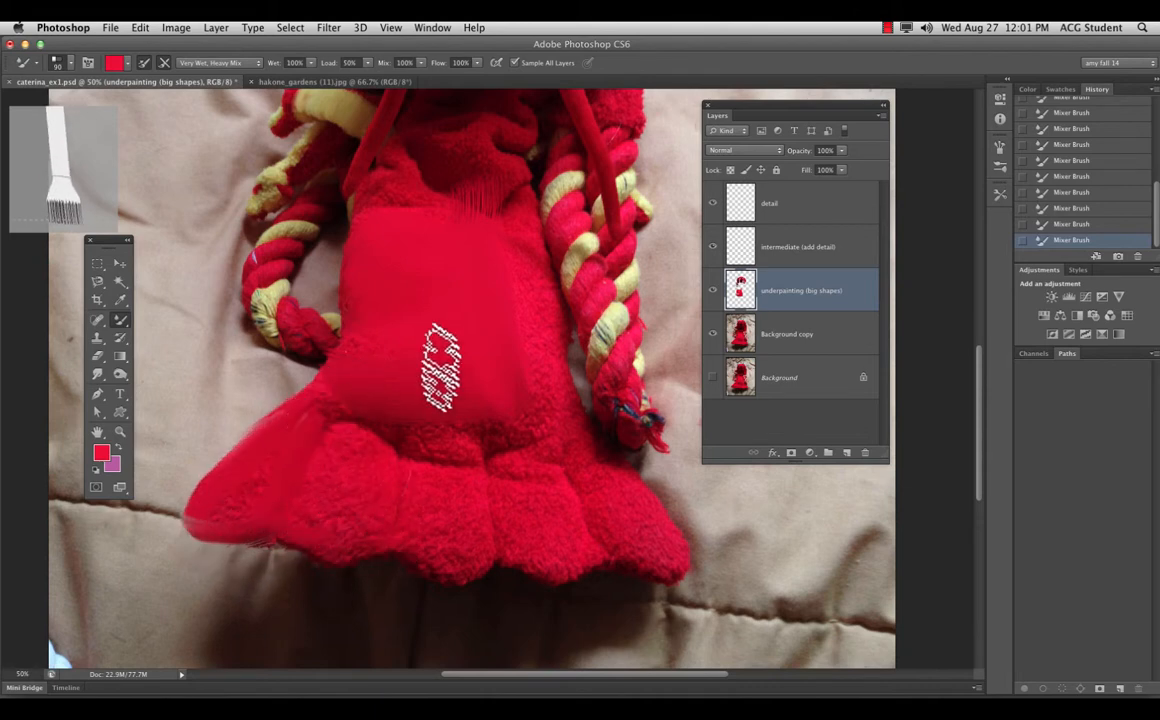
{"action": "left_click_drag", "start_coordinate": [441, 367], "coordinate": [564, 447]}
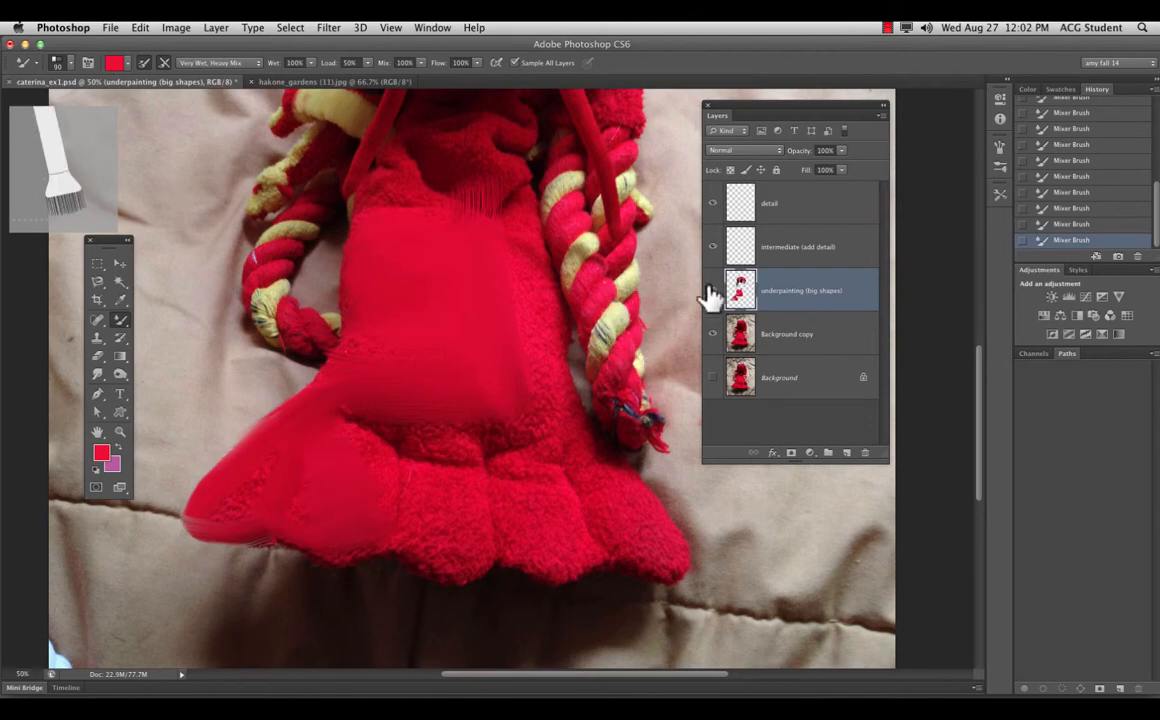
{"action": "left_click", "coordinate": [713, 336]}
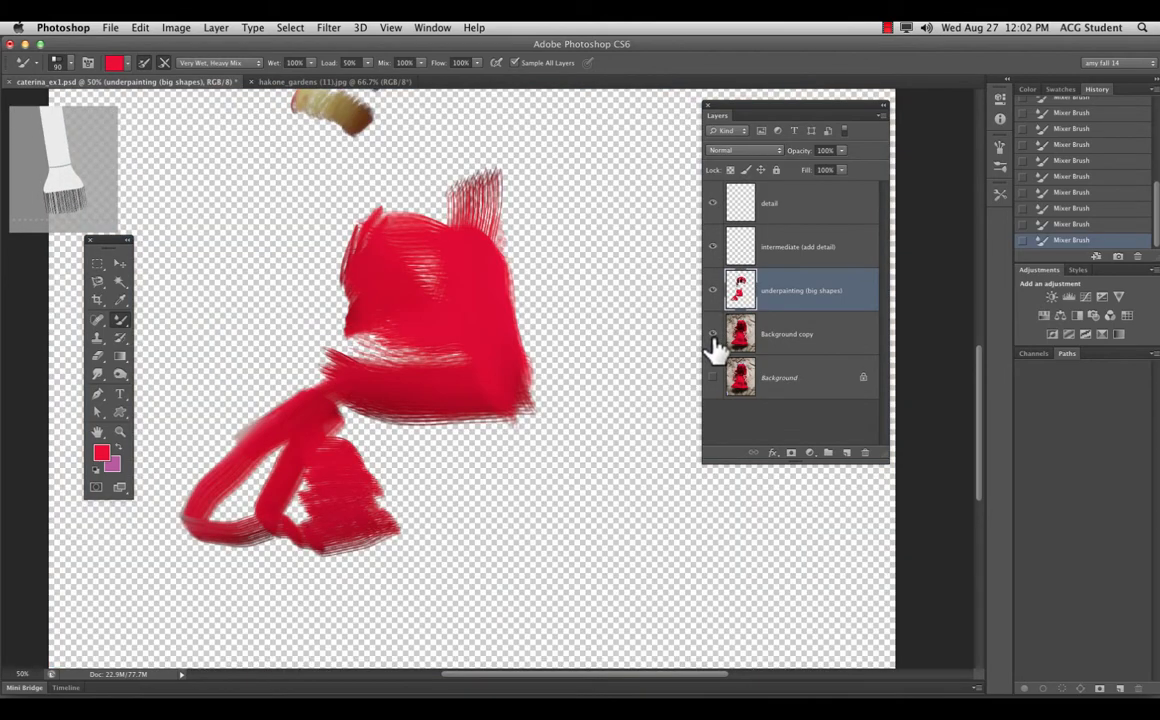
{"action": "left_click", "coordinate": [713, 336]}
- Minimize the document window and, in Finder, copy the grape painting's proj5A PSD from the USB DISK folder 132_sum14/PROJECT 5 to the desktop
{"action": "left_click", "coordinate": [25, 45]}
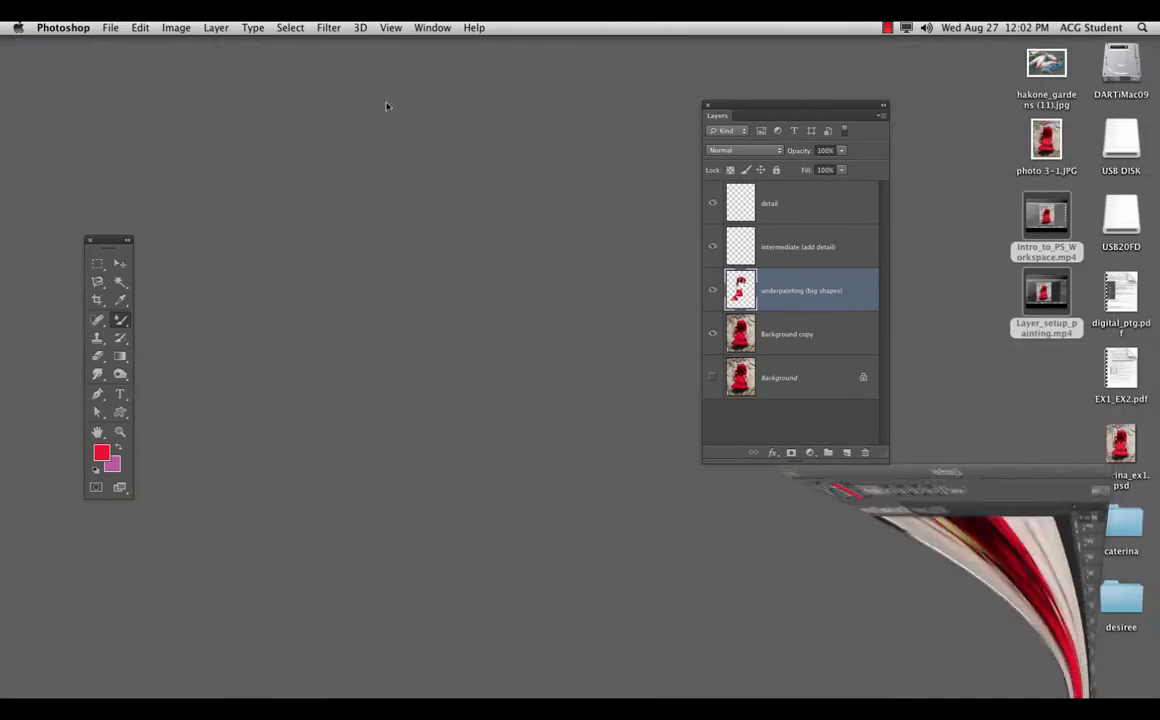
{"action": "left_click", "coordinate": [941, 326]}
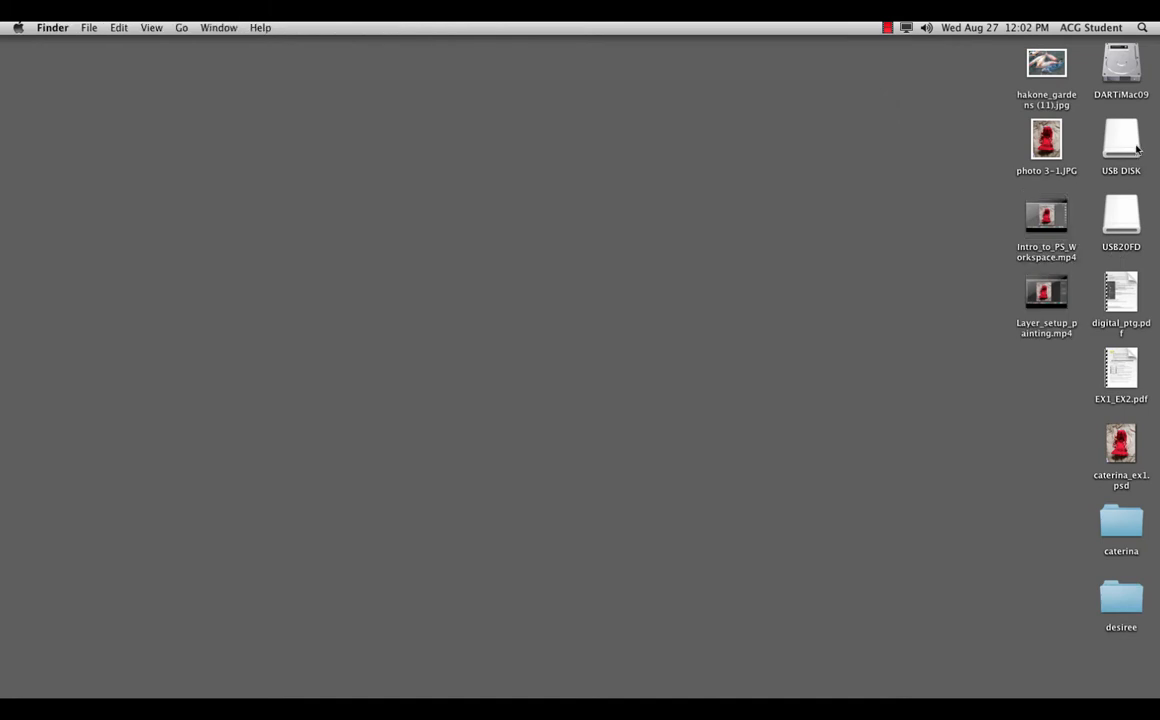
{"action": "double_click", "coordinate": [1122, 142]}
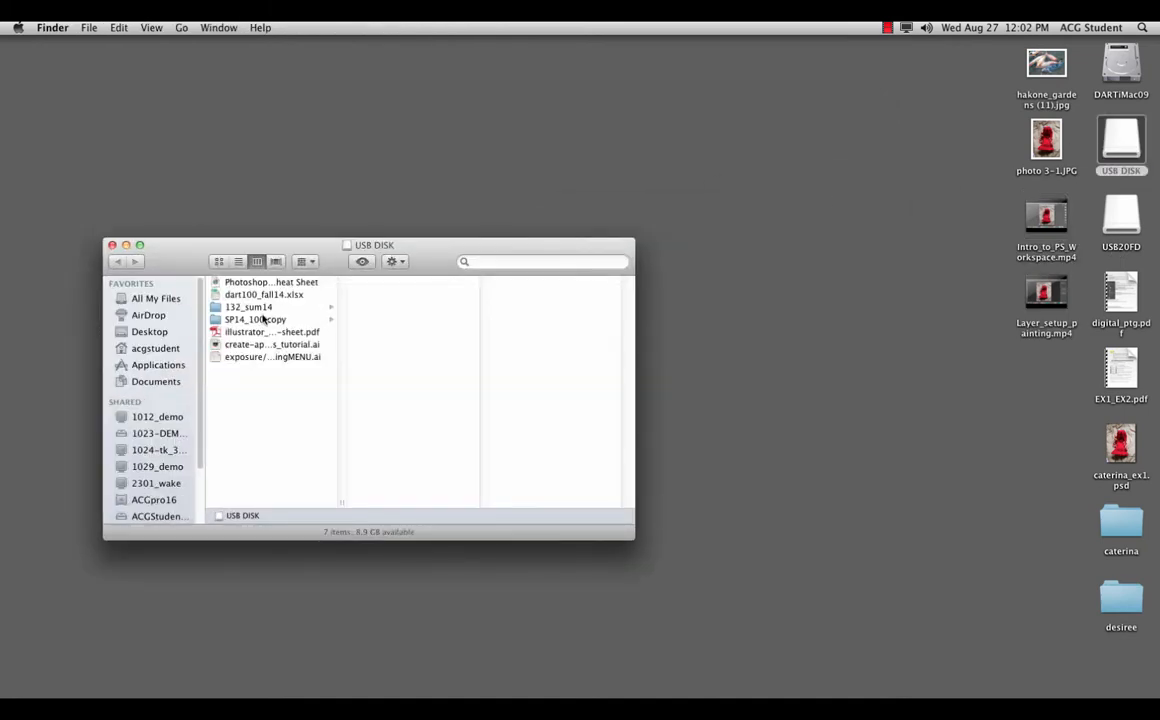
{"action": "left_click", "coordinate": [252, 308]}
{"action": "left_click", "coordinate": [405, 420]}
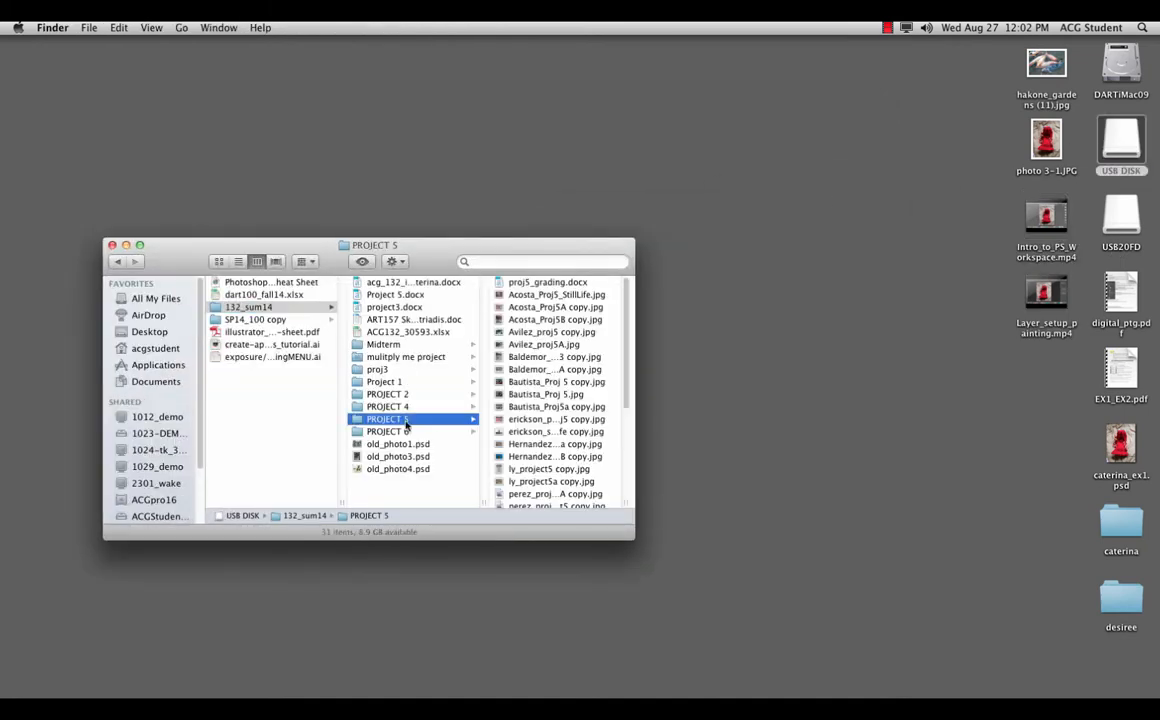
{"action": "left_click_drag", "start_coordinate": [628, 398], "coordinate": [616, 510]}
{"action": "left_click", "coordinate": [550, 457]}
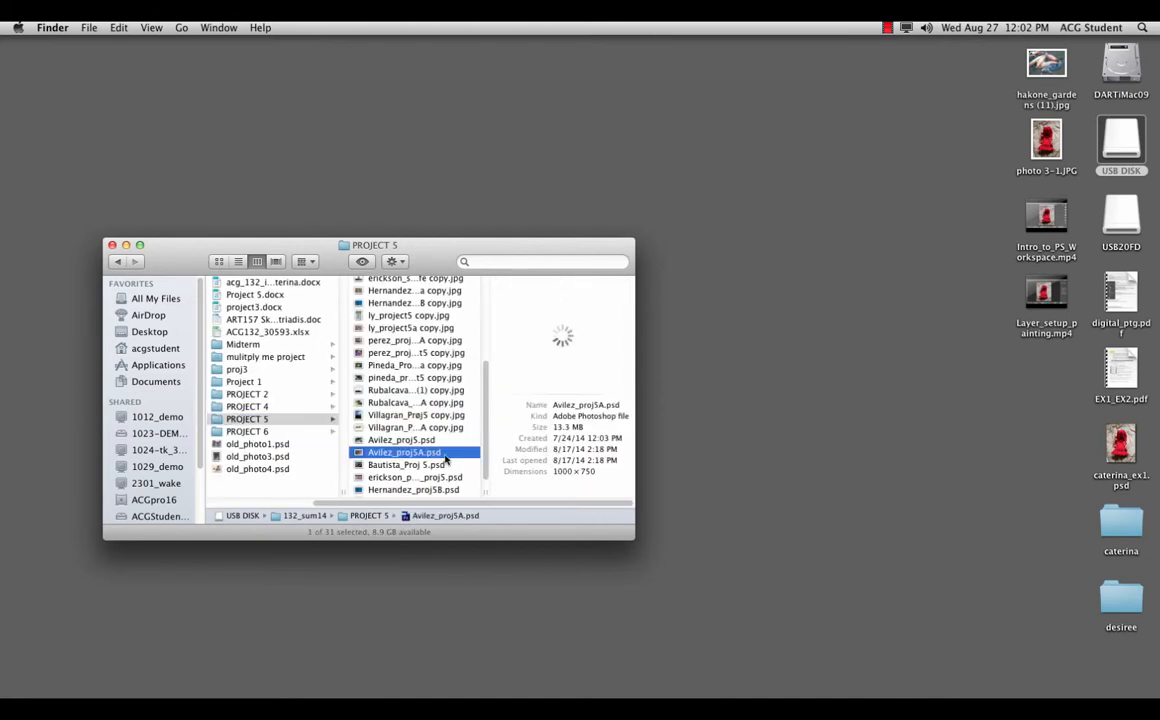
{"action": "left_click_drag", "start_coordinate": [741, 445], "coordinate": [757, 458]}
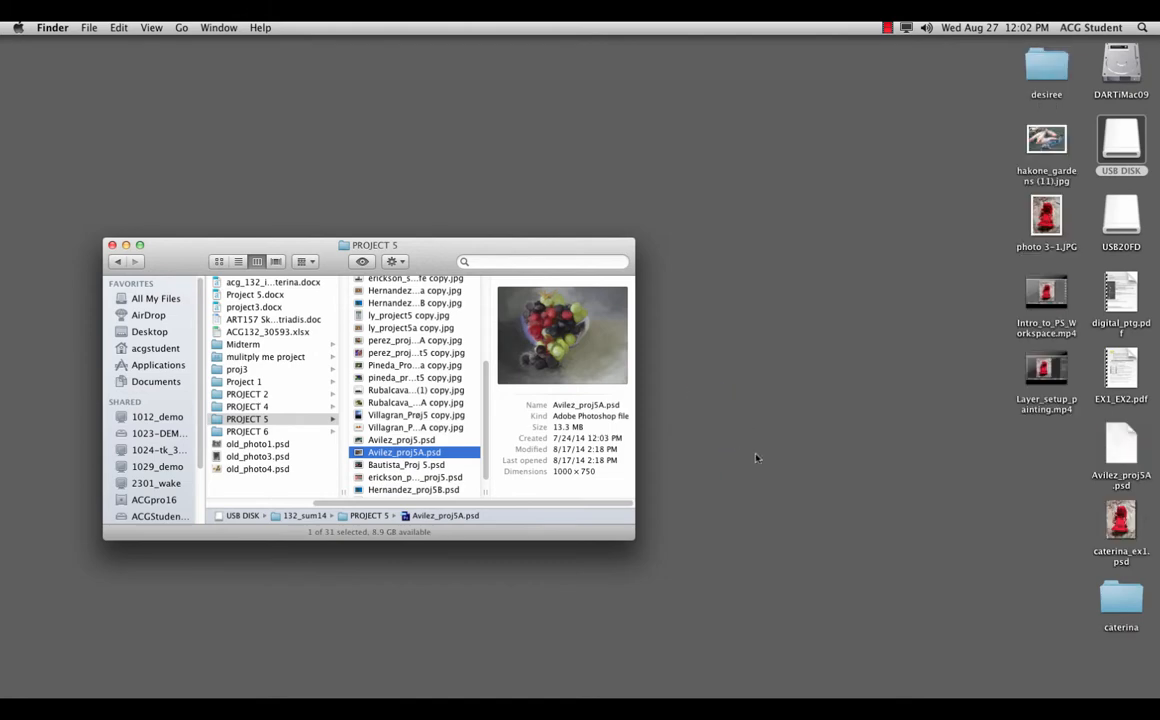
- Open the copied PSD in Photoshop and show only its blocking layer above the two background photo layers
{"action": "double_click", "coordinate": [1124, 450]}
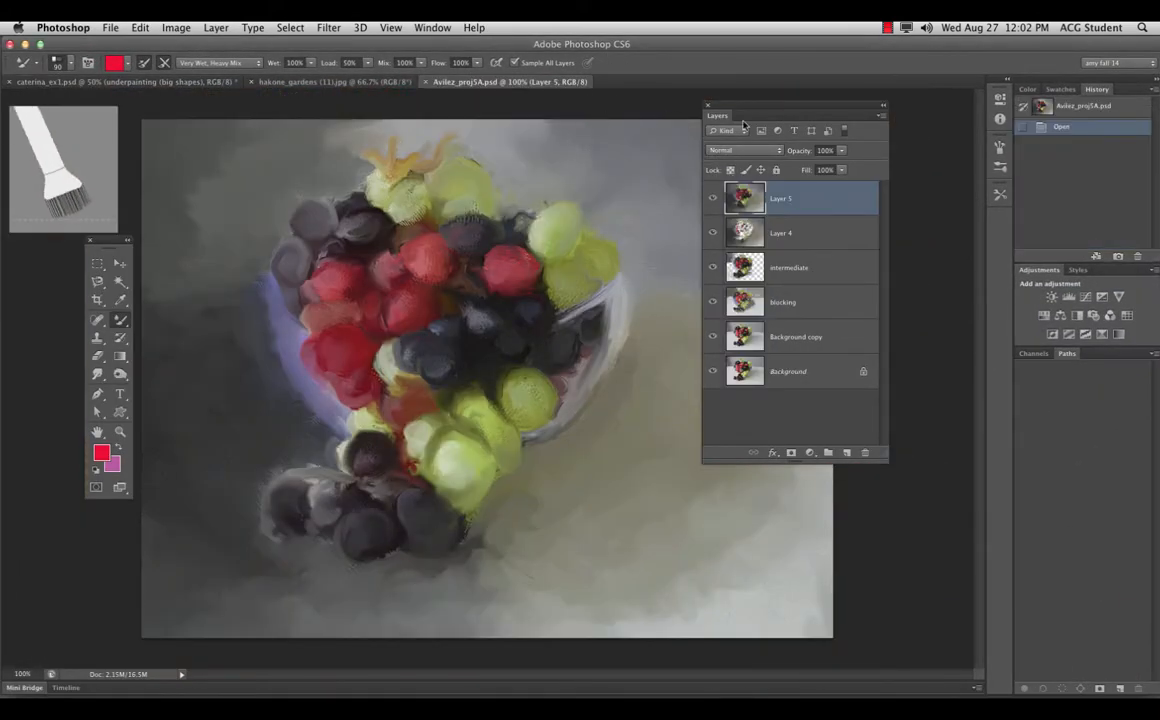
{"action": "left_click_drag", "start_coordinate": [718, 115], "coordinate": [906, 116]}
{"action": "left_click_drag", "start_coordinate": [900, 199], "coordinate": [906, 316]}
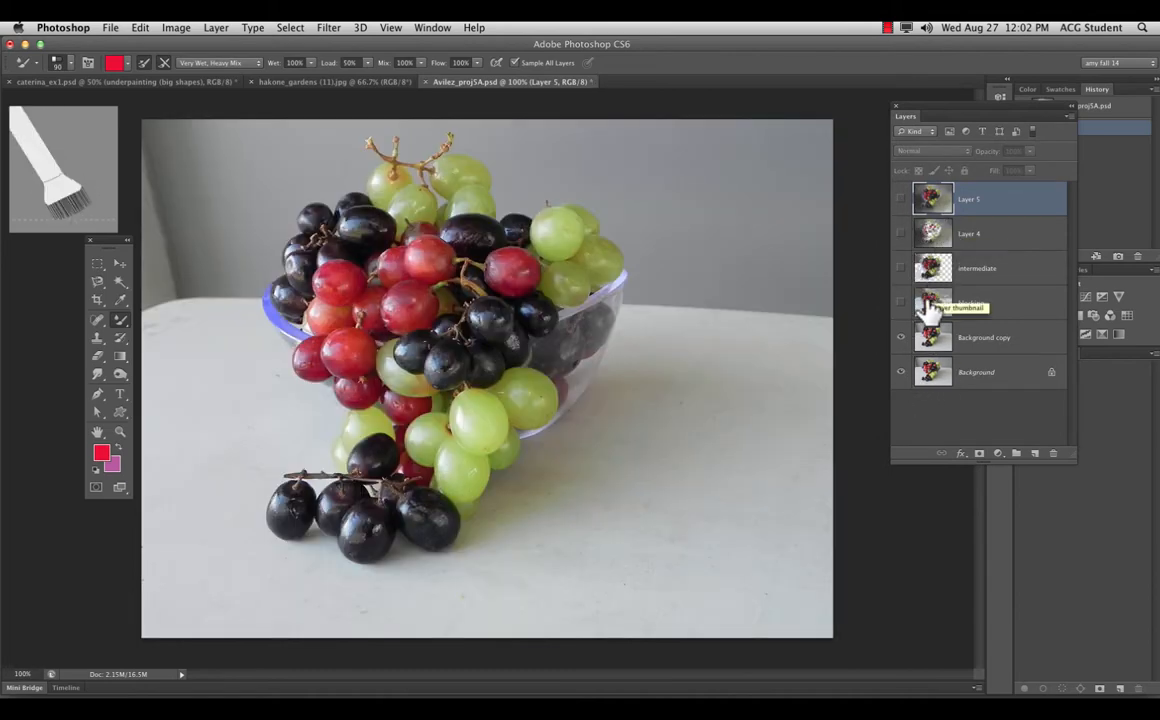
{"action": "left_click", "coordinate": [900, 303]}
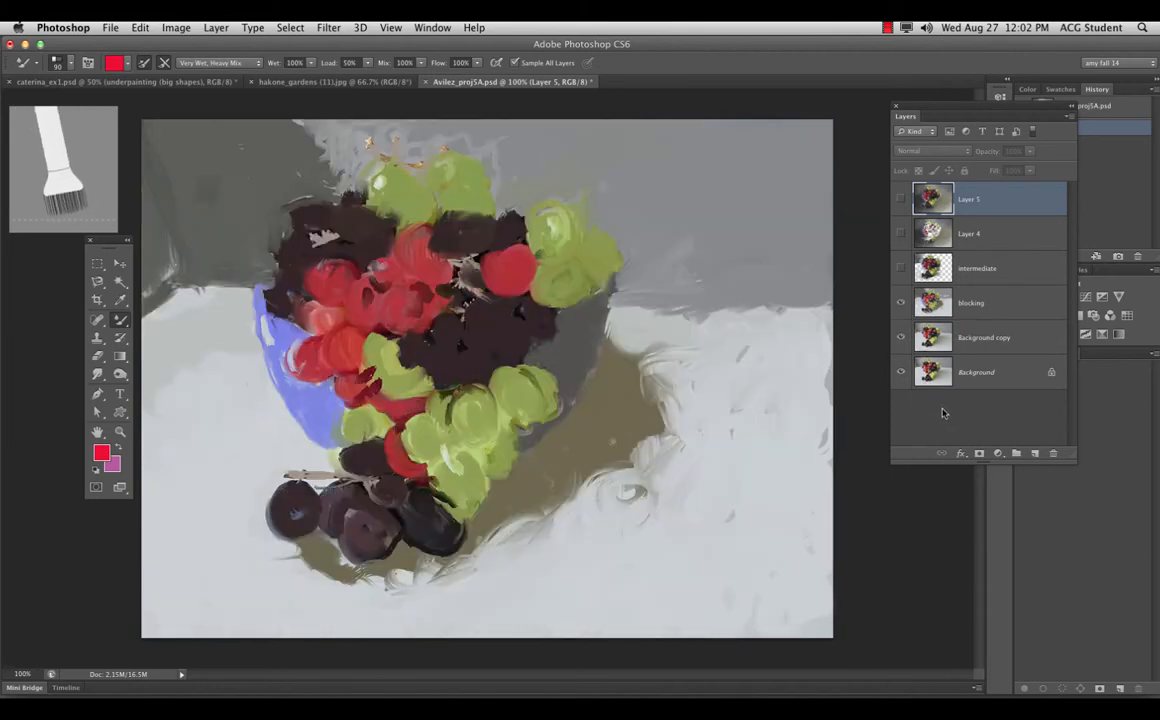
- Reduce the Mixer Brush size to 60 px
{"action": "key", "text": "bracketleft"}
{"action": "key", "text": "bracketleft"}
{"action": "key", "text": "bracketleft"}
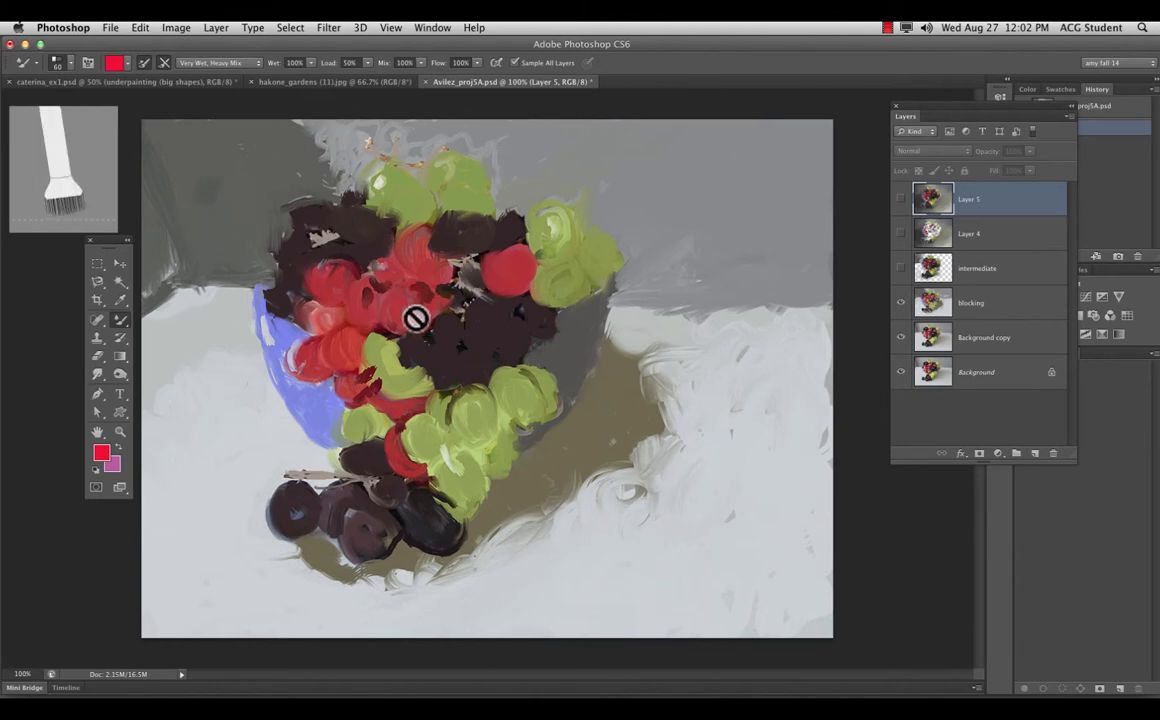
- Hide both photo layers and compare the blocking and intermediate layers, leaving only intermediate shown and the blocking layer selected
{"action": "left_click", "coordinate": [901, 270]}
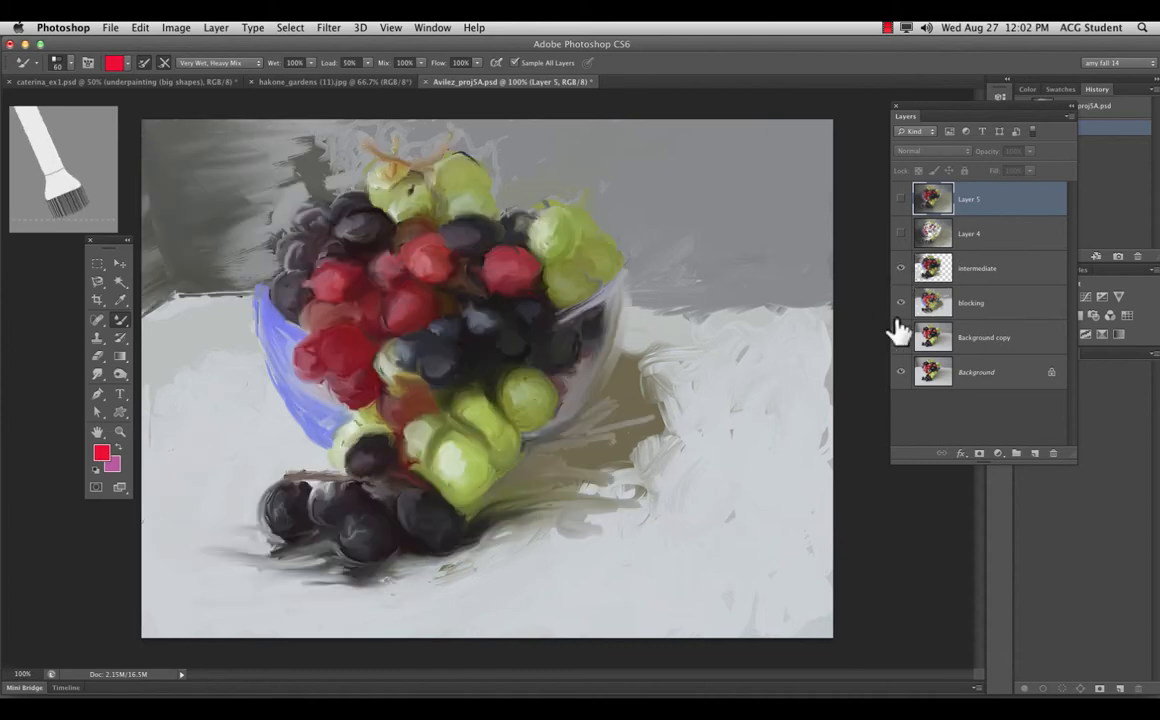
{"action": "left_click", "coordinate": [901, 372]}
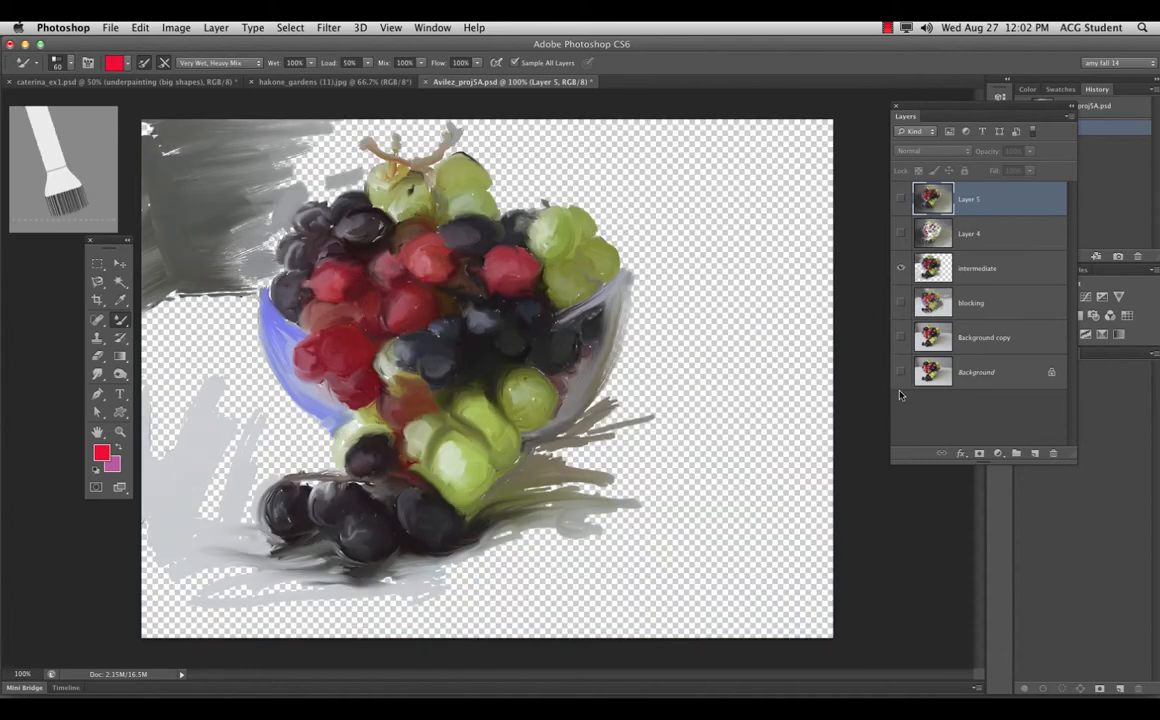
{"action": "left_click", "coordinate": [901, 304]}
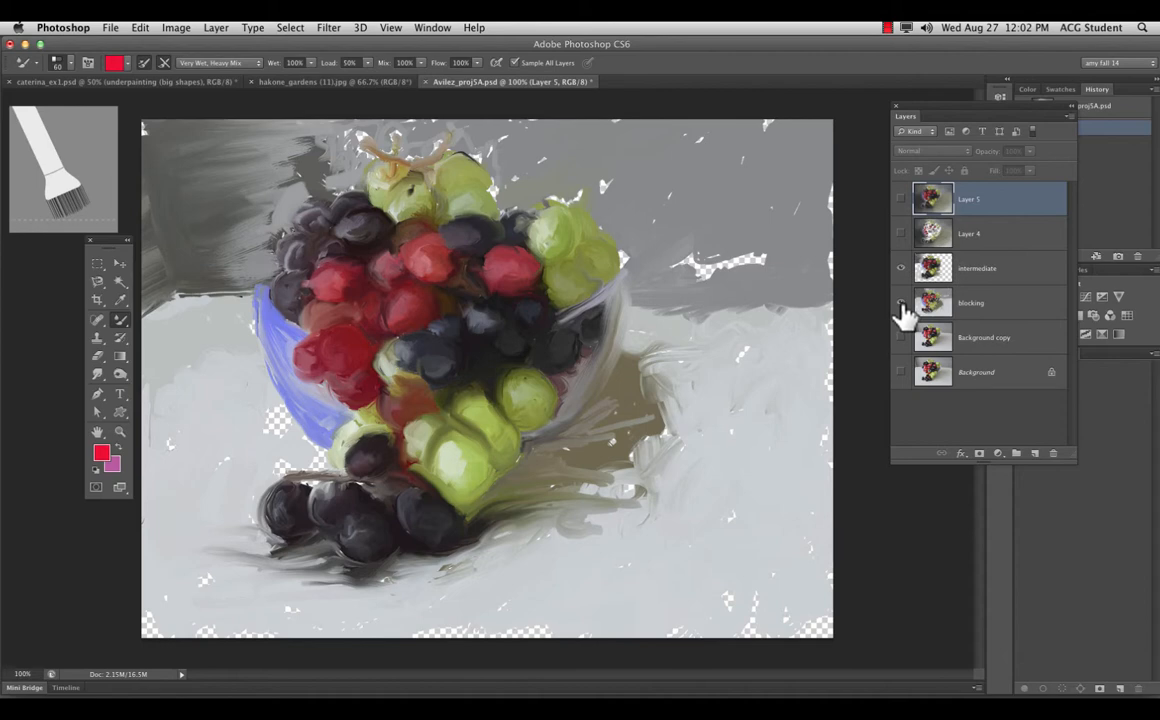
{"action": "left_click", "coordinate": [901, 269]}
{"action": "left_click", "coordinate": [975, 310]}
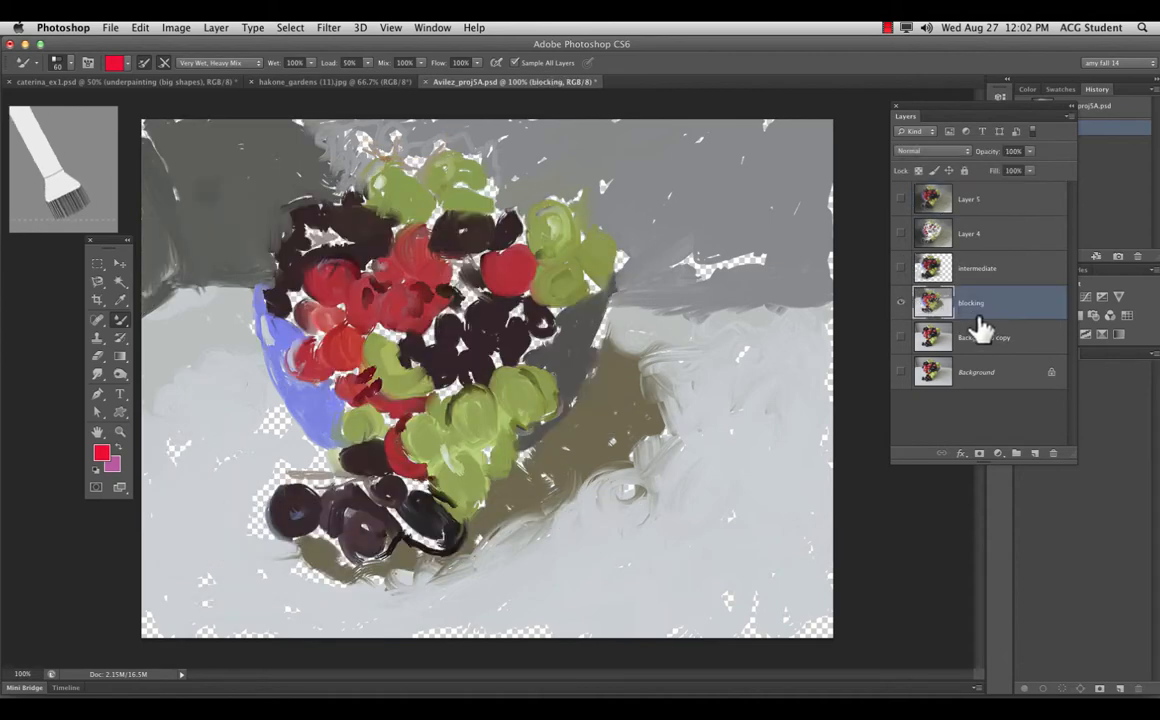
{"action": "left_click", "coordinate": [901, 270]}
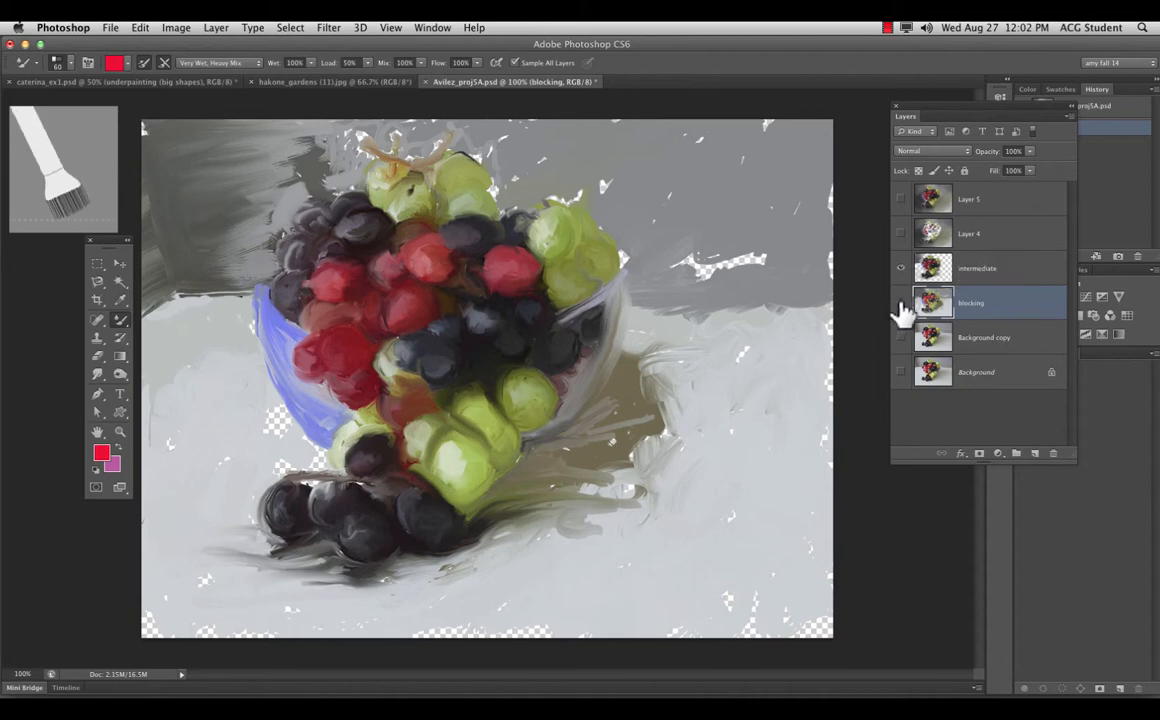
{"action": "left_click", "coordinate": [902, 308]}
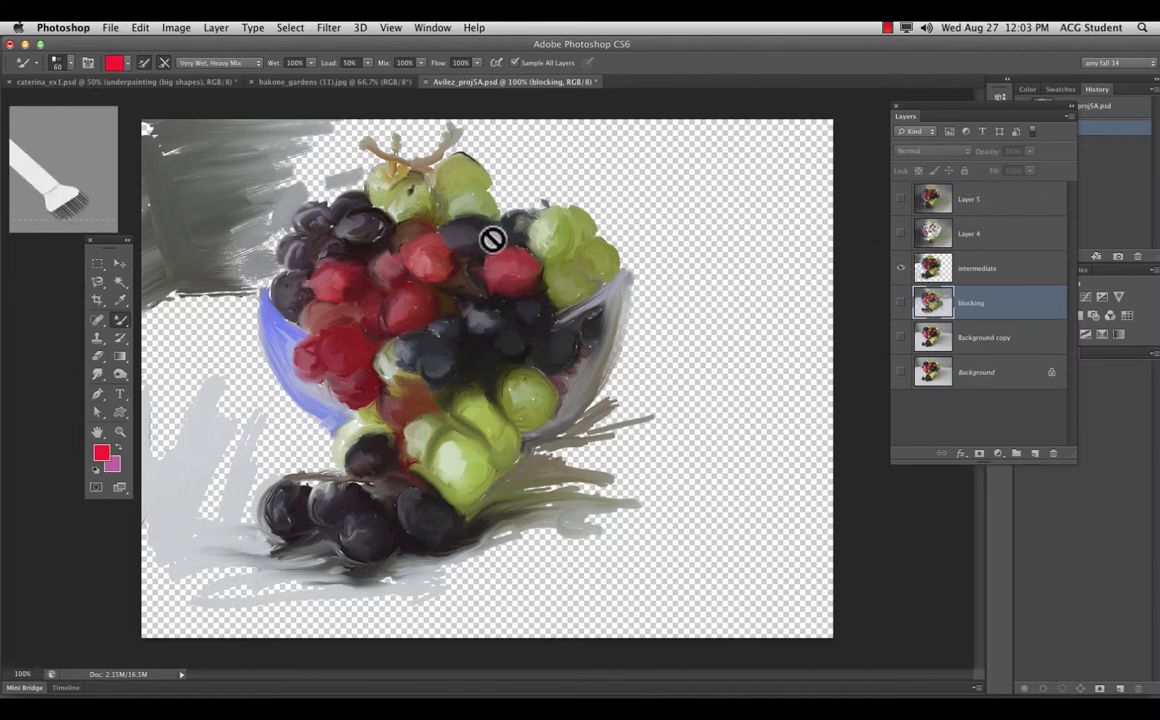
- Show Layer 4 in the grape painting and toggle the intermediate and blocking layers beneath it to compare their contribution
{"action": "left_click", "coordinate": [900, 234]}
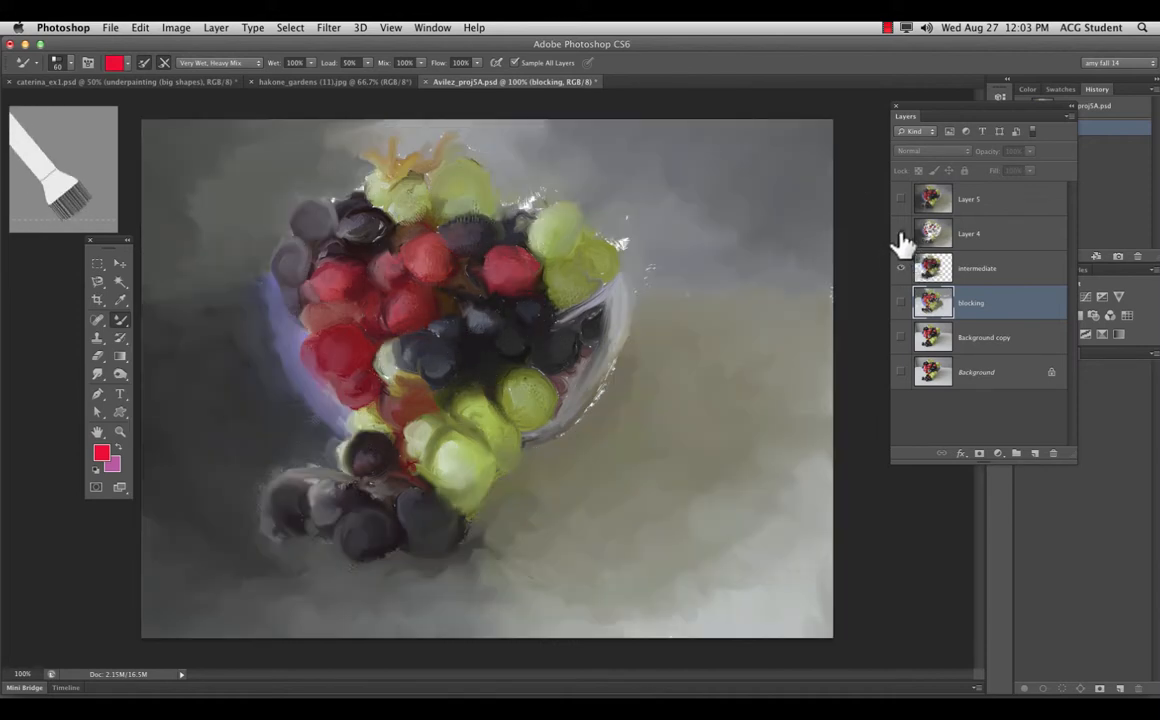
{"action": "left_click", "coordinate": [900, 303]}
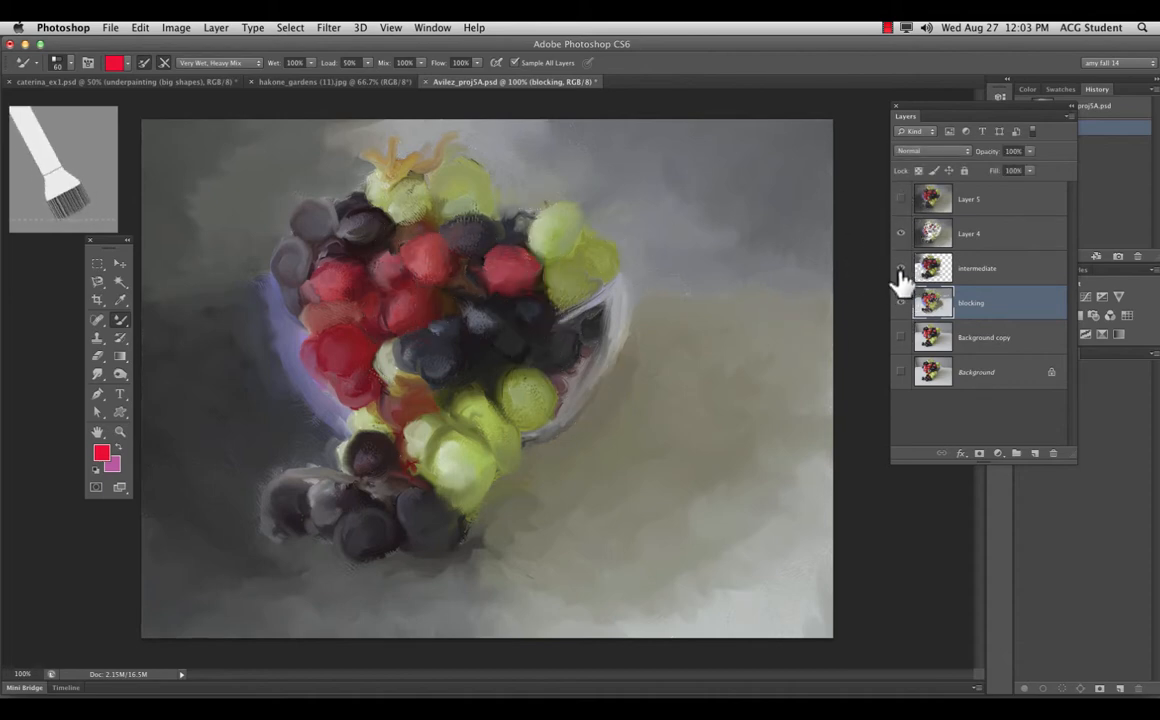
{"action": "left_click", "coordinate": [900, 303]}
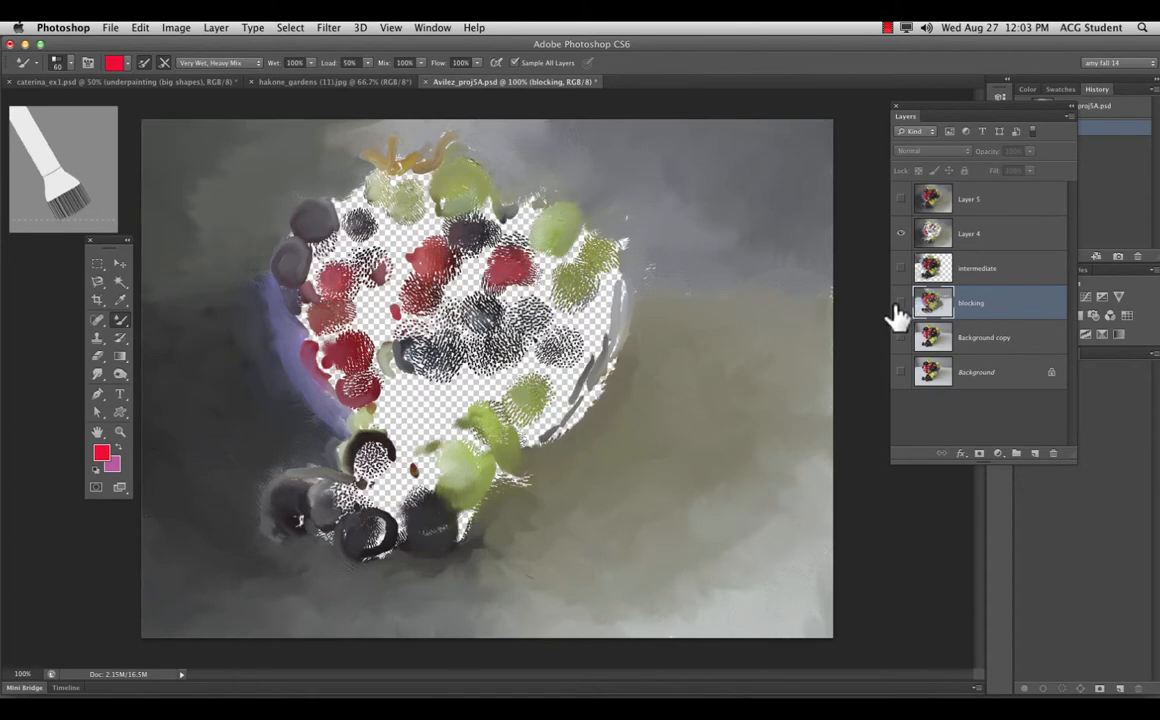
{"action": "left_click_drag", "start_coordinate": [902, 271], "coordinate": [899, 307]}
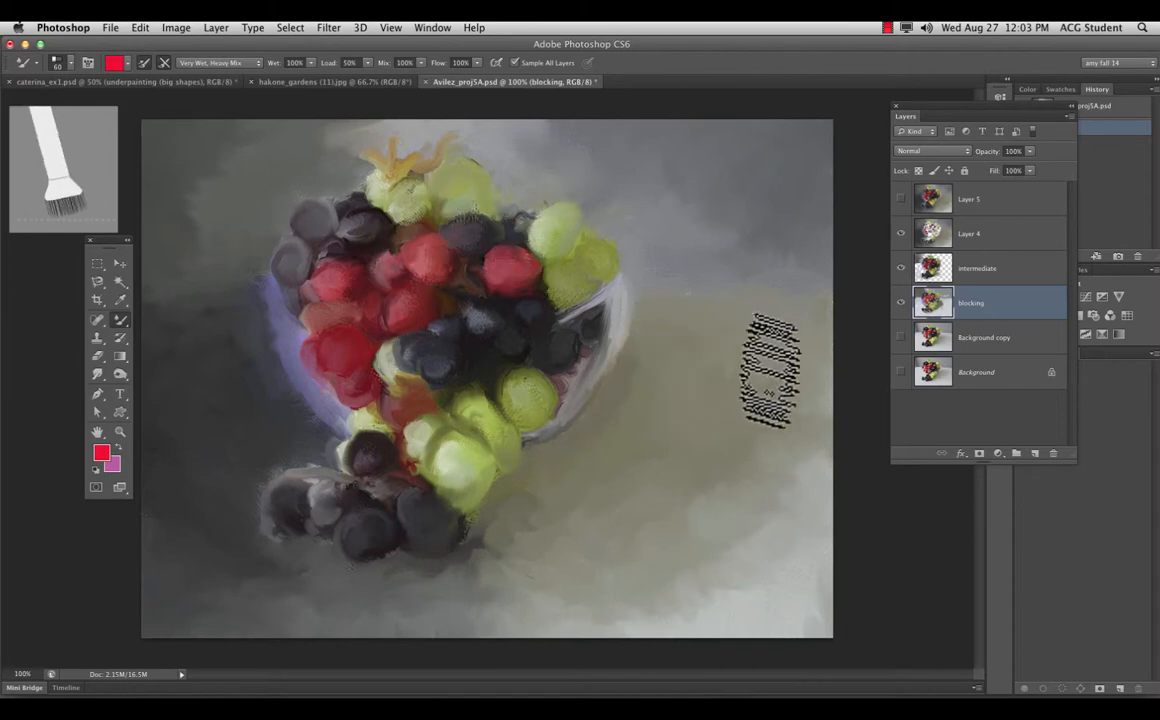
- In Finder, preview the other PSD files in PROJECT 5 and open the flower arrangement's proj5B file in Photoshop
{"action": "left_click_drag", "start_coordinate": [230, 44], "coordinate": [200, 406]}
{"action": "left_click_drag", "start_coordinate": [478, 260], "coordinate": [450, 175]}
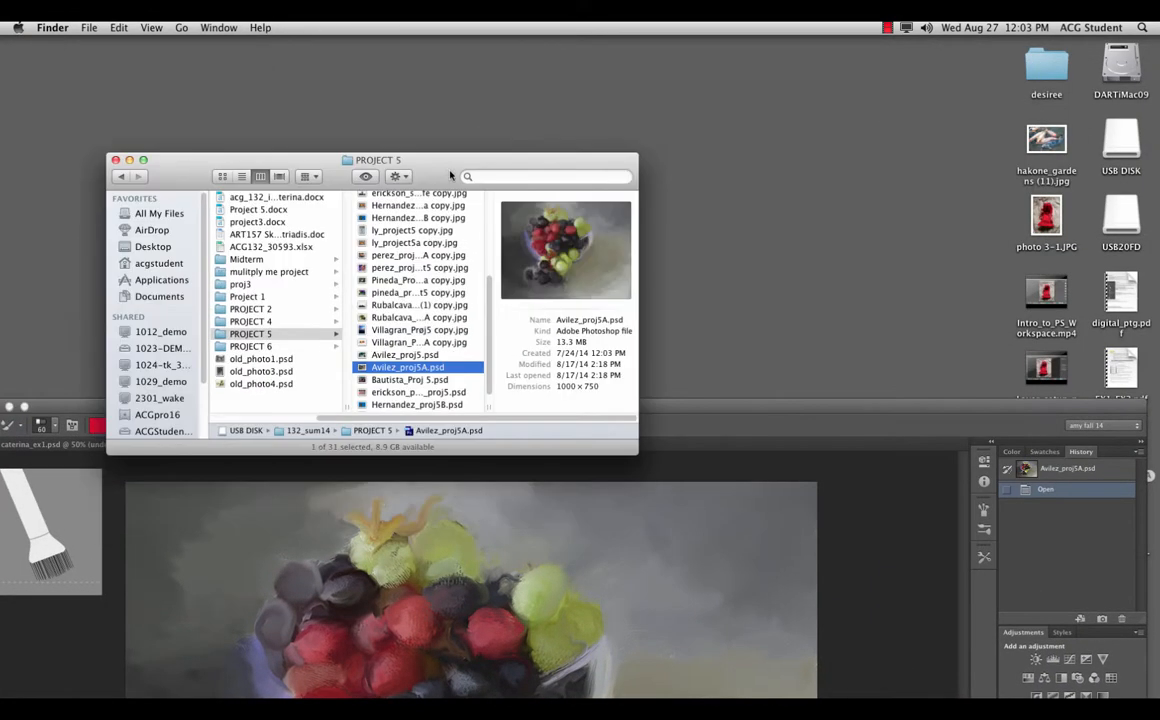
{"action": "left_click", "coordinate": [415, 381]}
{"action": "left_click", "coordinate": [412, 392]}
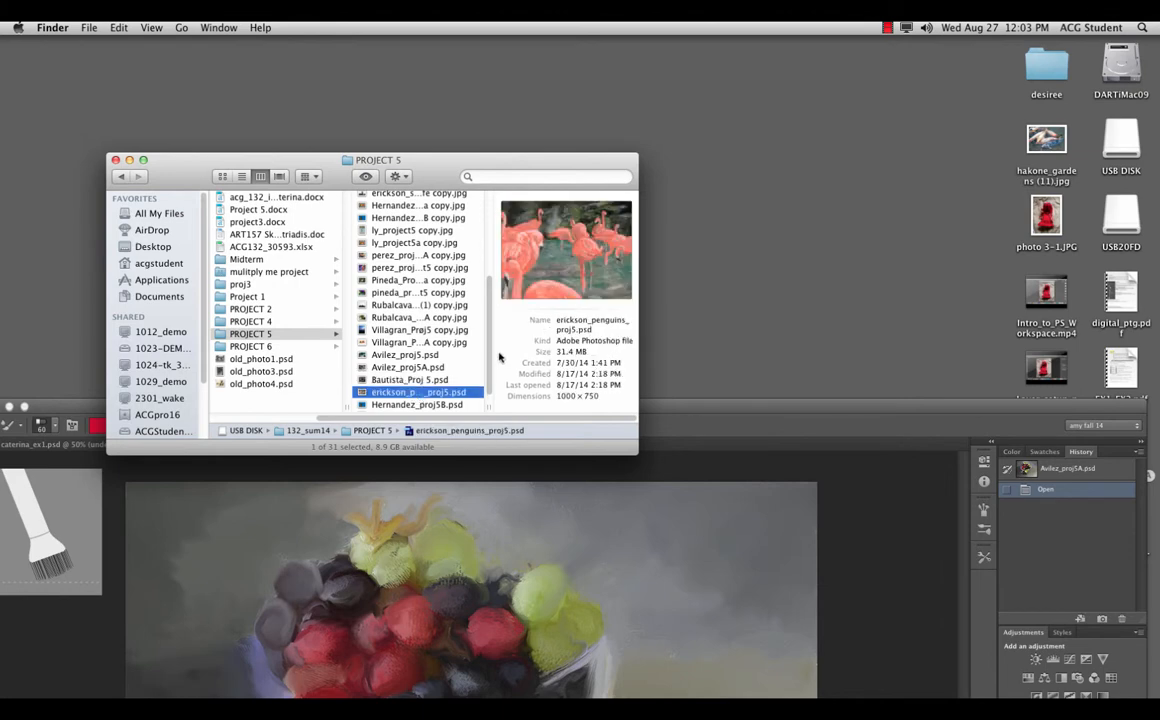
{"action": "scroll", "coordinate": [489, 370], "scroll_direction": "down", "scroll_amount": 1}
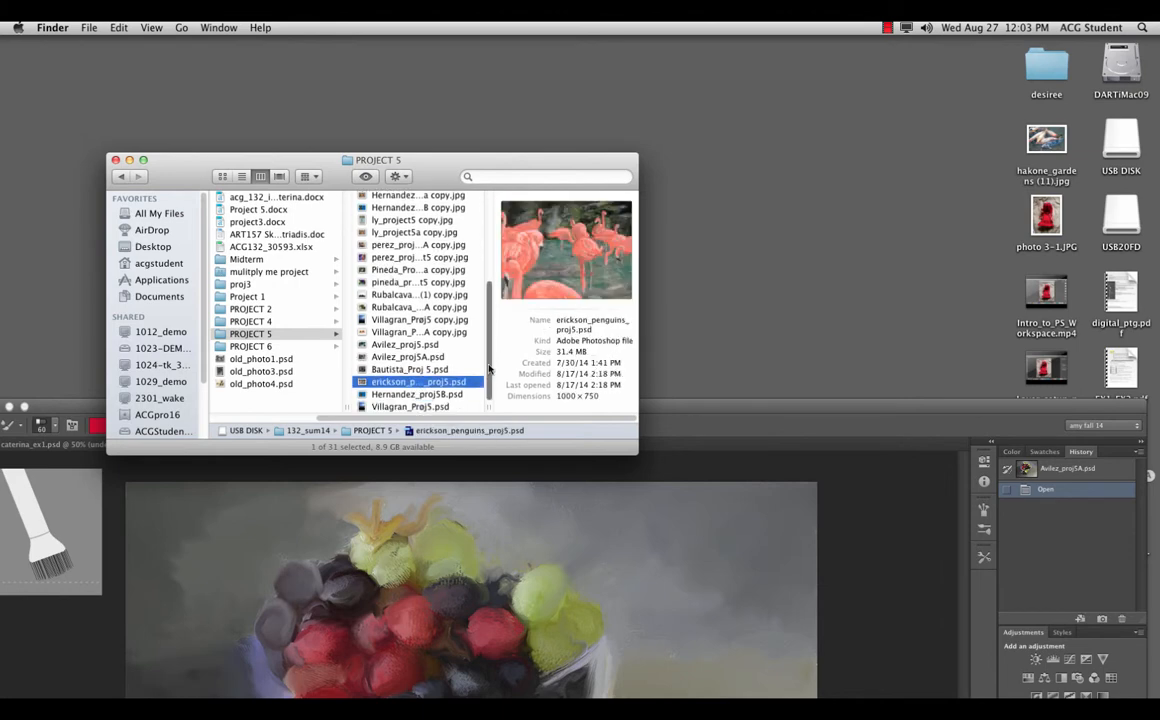
{"action": "left_click", "coordinate": [415, 406]}
{"action": "left_click", "coordinate": [414, 397]}
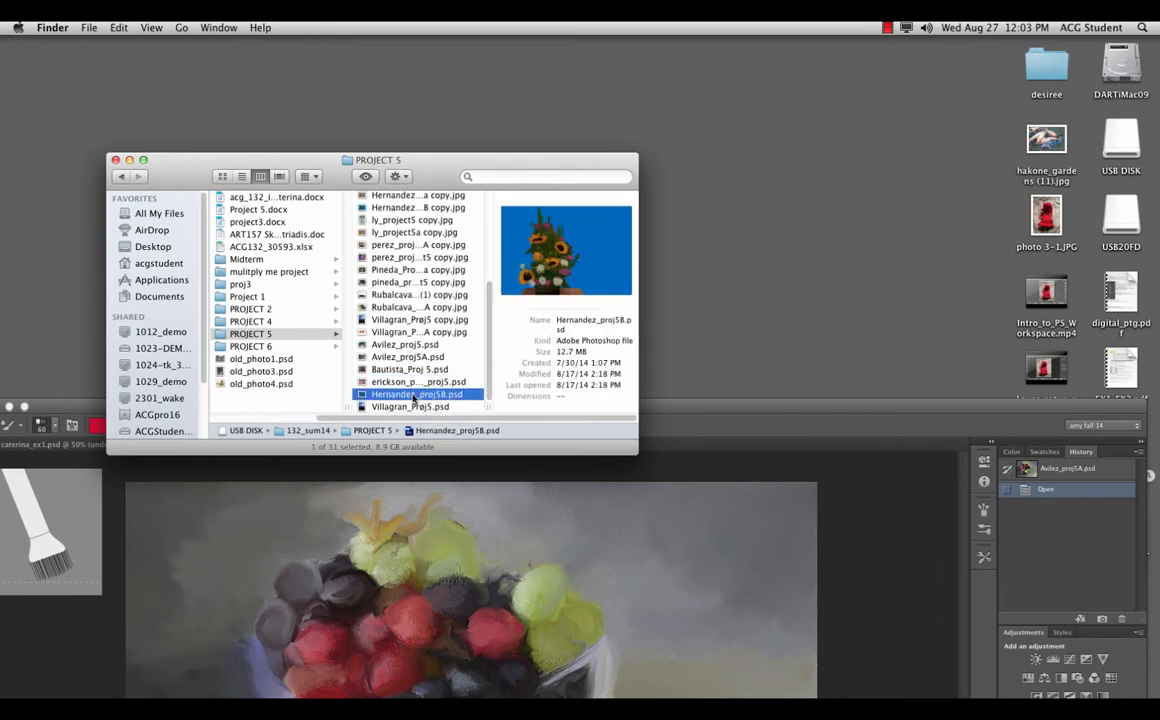
{"action": "double_click", "coordinate": [412, 396]}
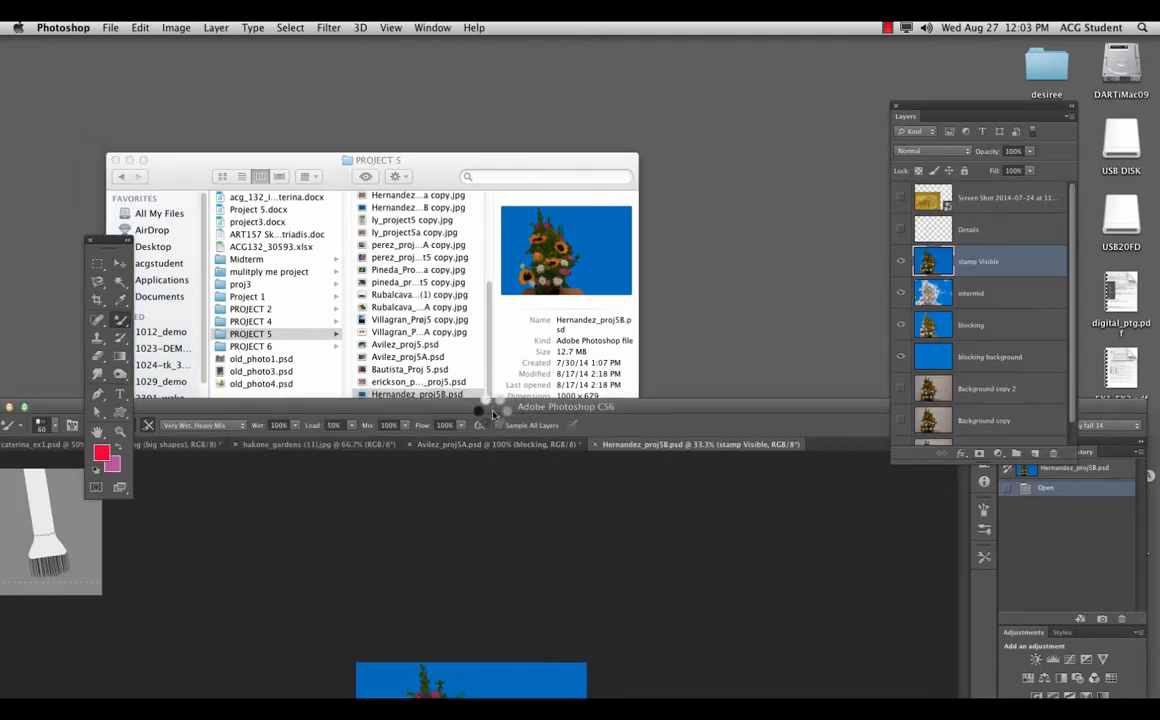
{"action": "left_click_drag", "start_coordinate": [530, 313], "coordinate": [551, 28]}
- Hide the flower painting's visible layers and reveal Background copy 2, blocking background and blocking in turn at 100% zoom
{"action": "key", "text": "super+plus"}
{"action": "key", "text": "super+plus"}
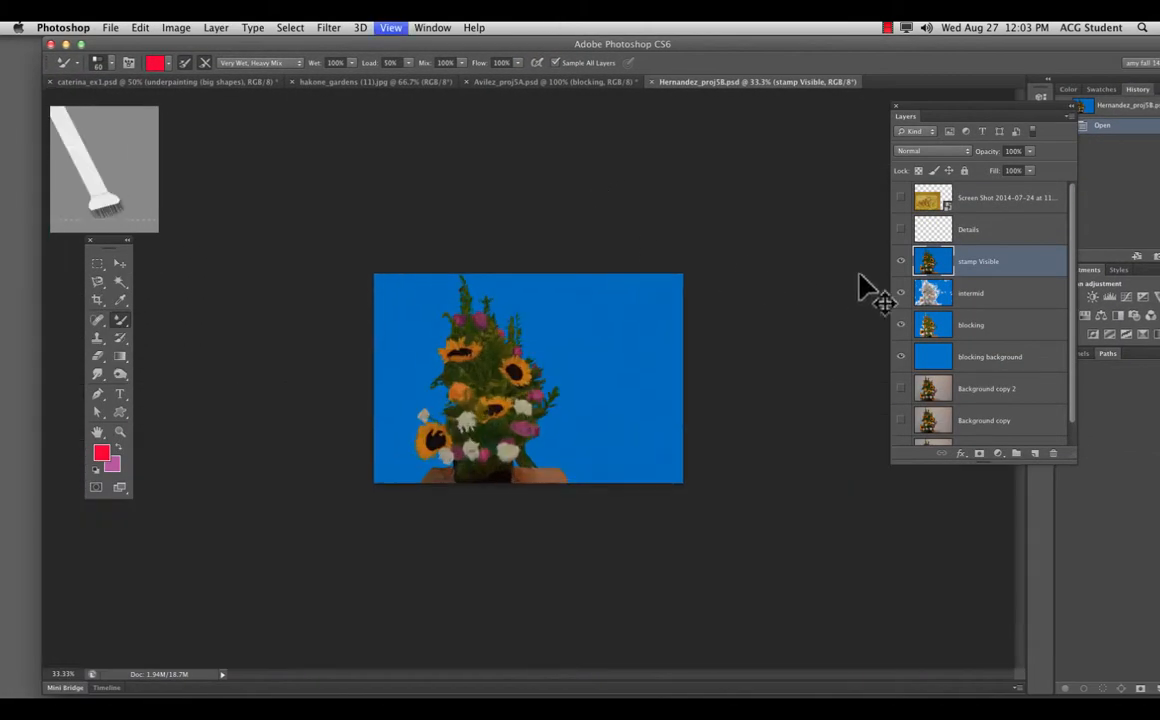
{"action": "key", "text": "super+plus"}
{"action": "left_click_drag", "start_coordinate": [900, 293], "coordinate": [896, 362]}
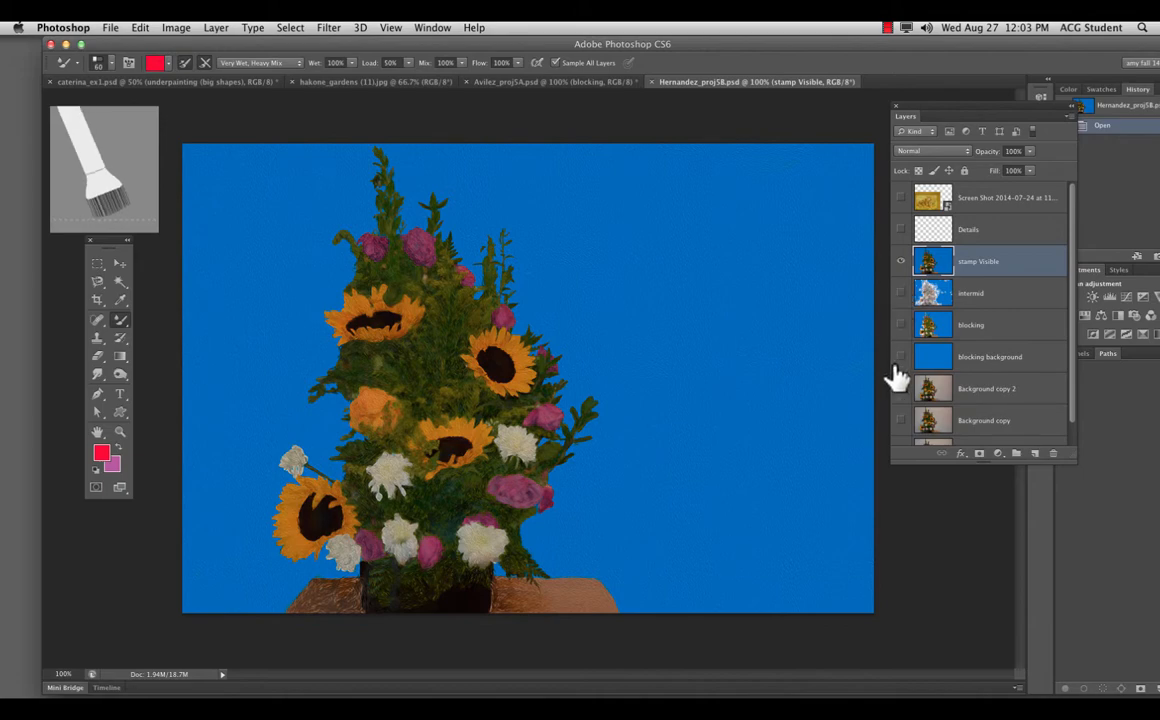
{"action": "left_click", "coordinate": [900, 261]}
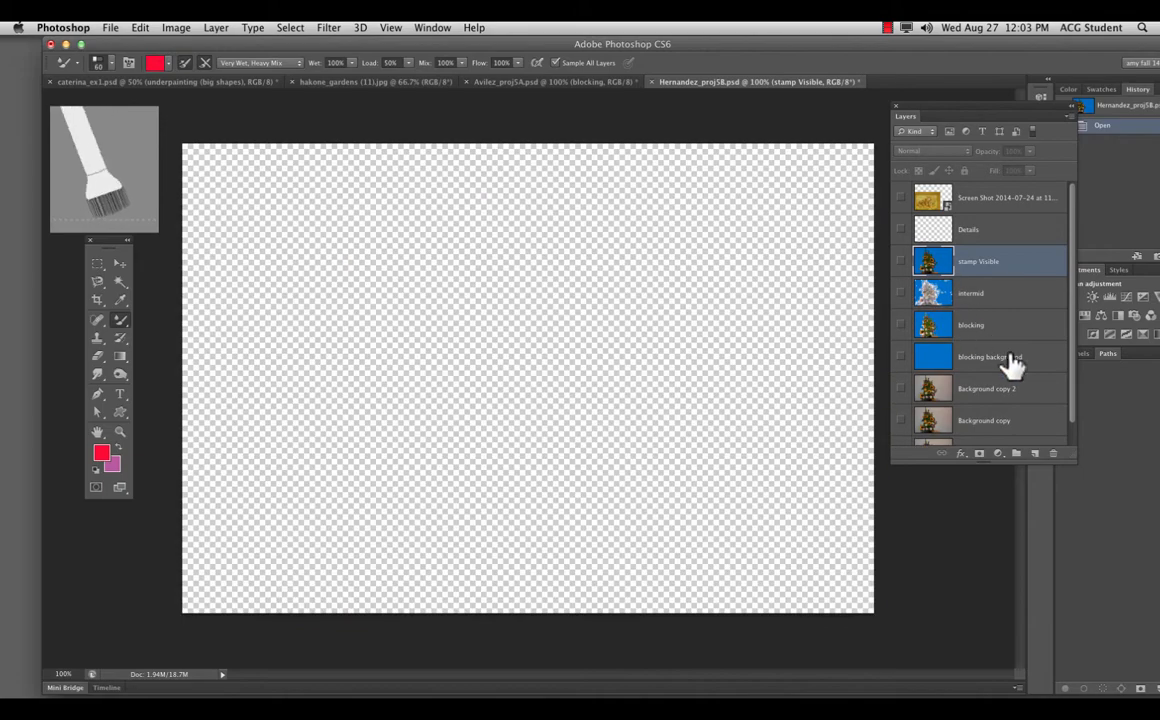
{"action": "left_click", "coordinate": [900, 389]}
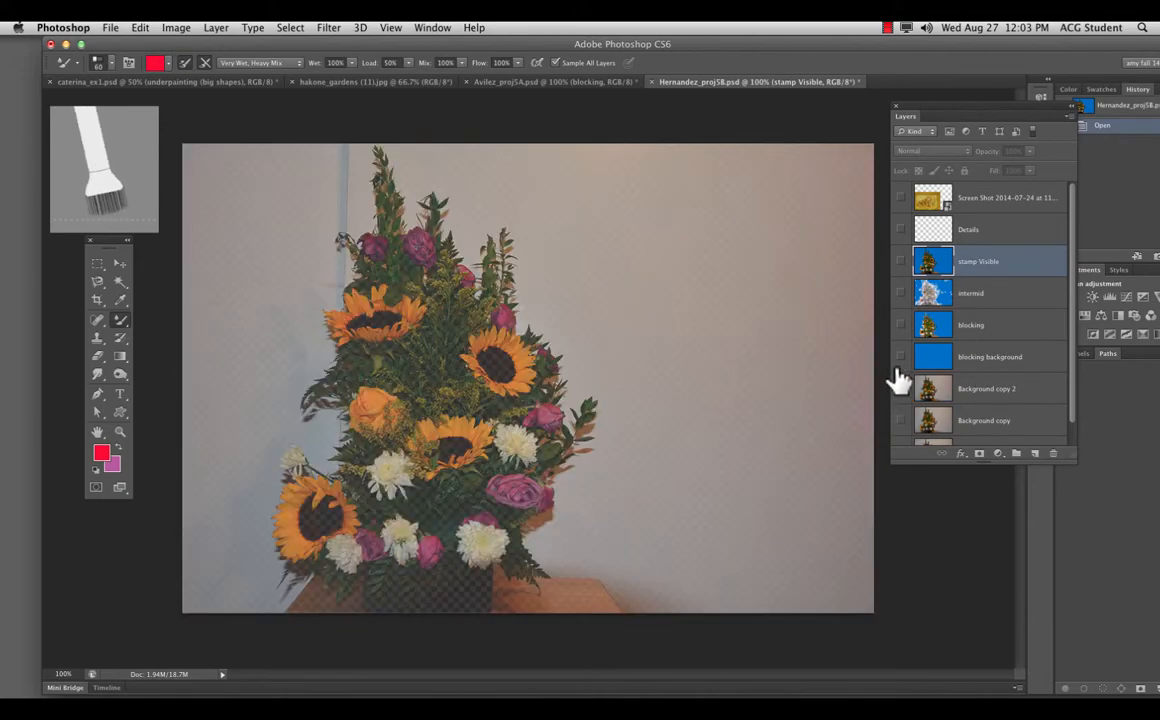
{"action": "left_click", "coordinate": [900, 357]}
{"action": "left_click", "coordinate": [900, 325]}
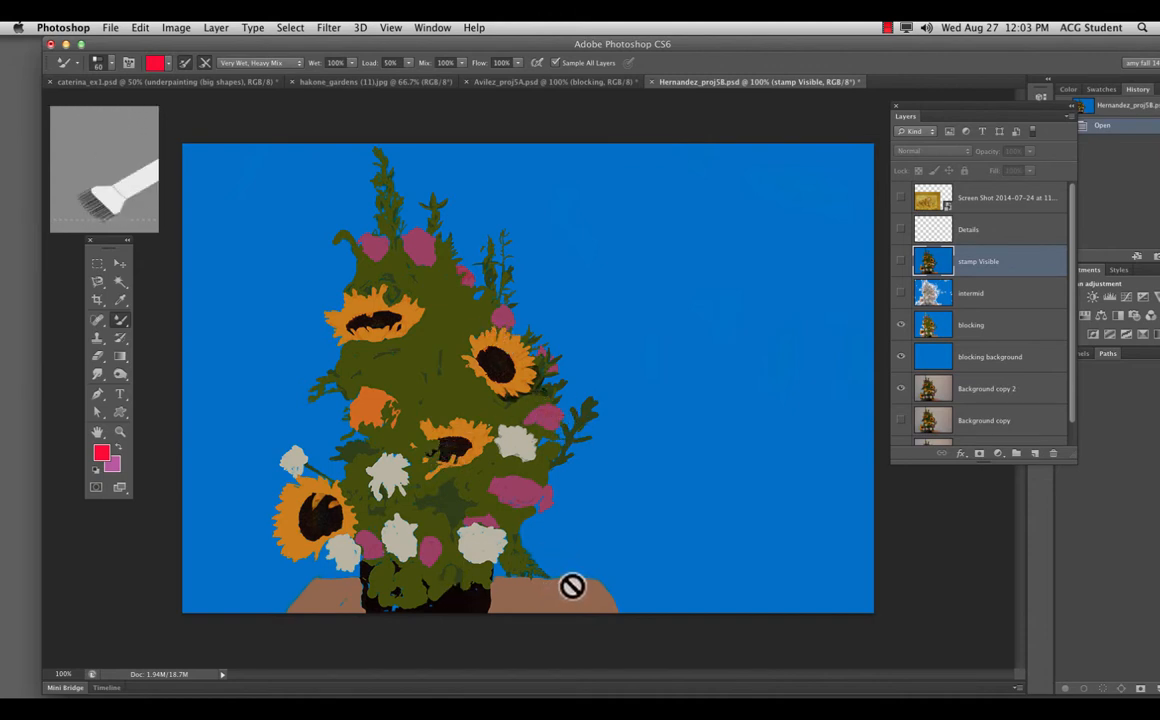
- Show the intermid layer over blocking background with the blocking layer hidden, and examine its brush strokes at 400% zoom
{"action": "left_click", "coordinate": [902, 293]}
{"action": "left_click_drag", "start_coordinate": [902, 326], "coordinate": [901, 368]}
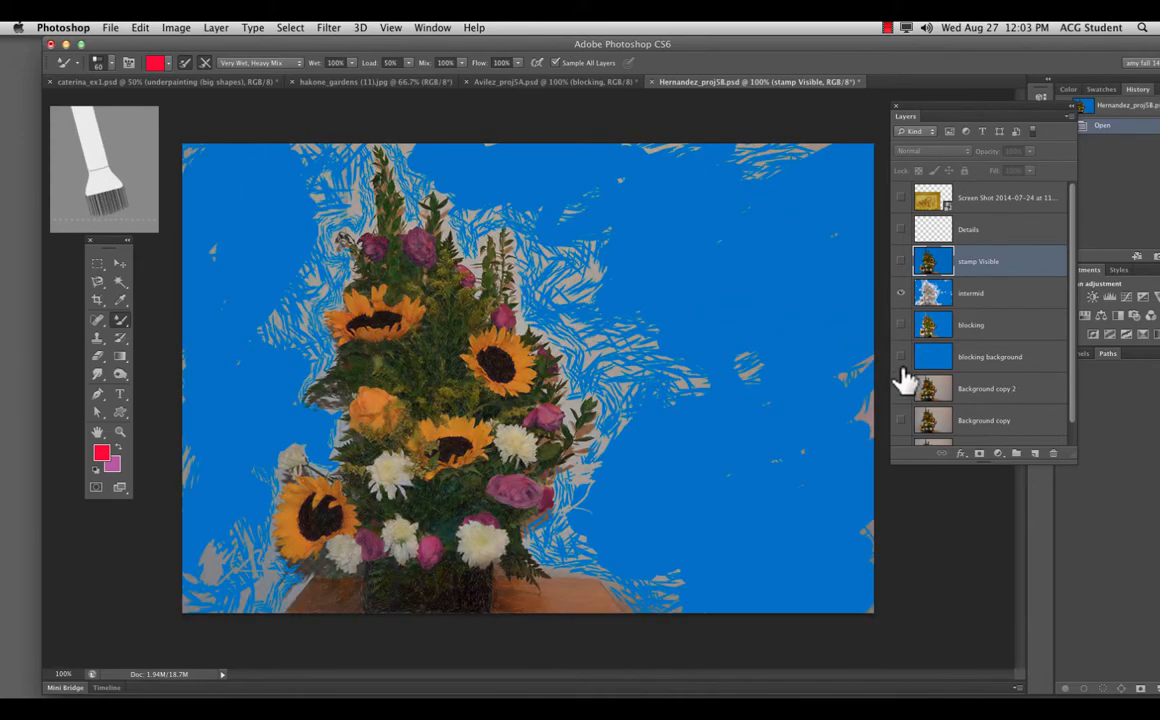
{"action": "left_click", "coordinate": [901, 359]}
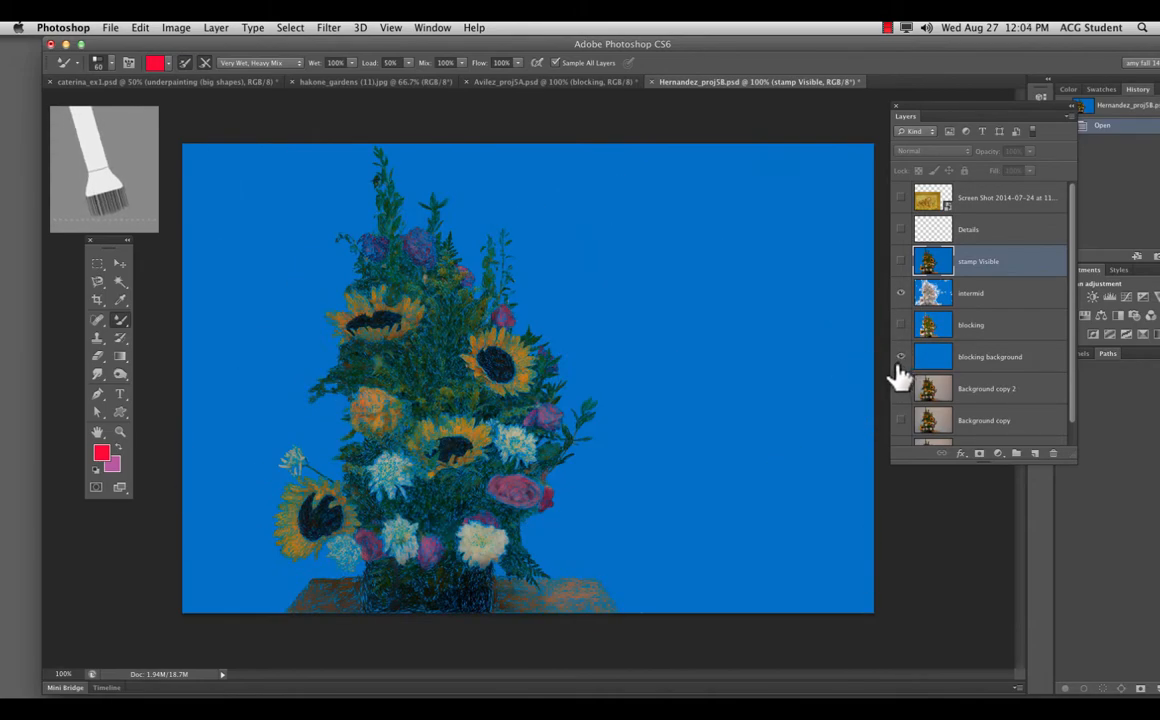
{"action": "key", "text": "super+equal"}
{"action": "key", "text": "super+equal"}
{"action": "key", "text": "super+equal"}
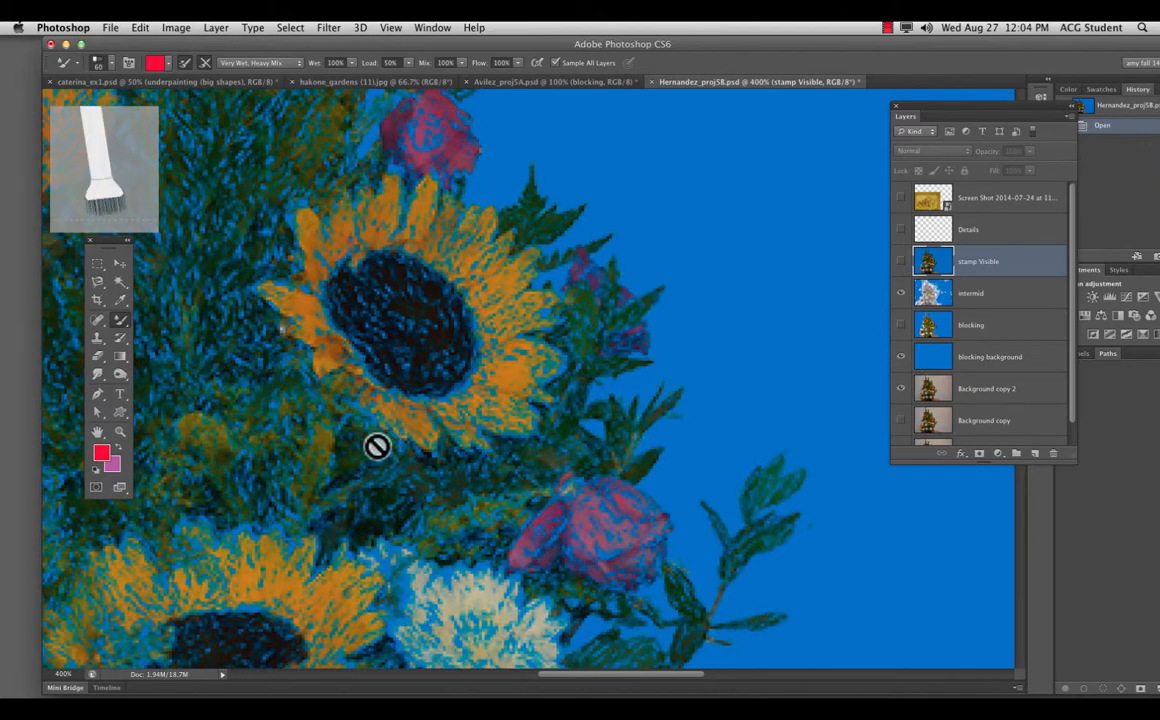
{"action": "left_click_drag", "start_coordinate": [376, 447], "coordinate": [647, 453]}
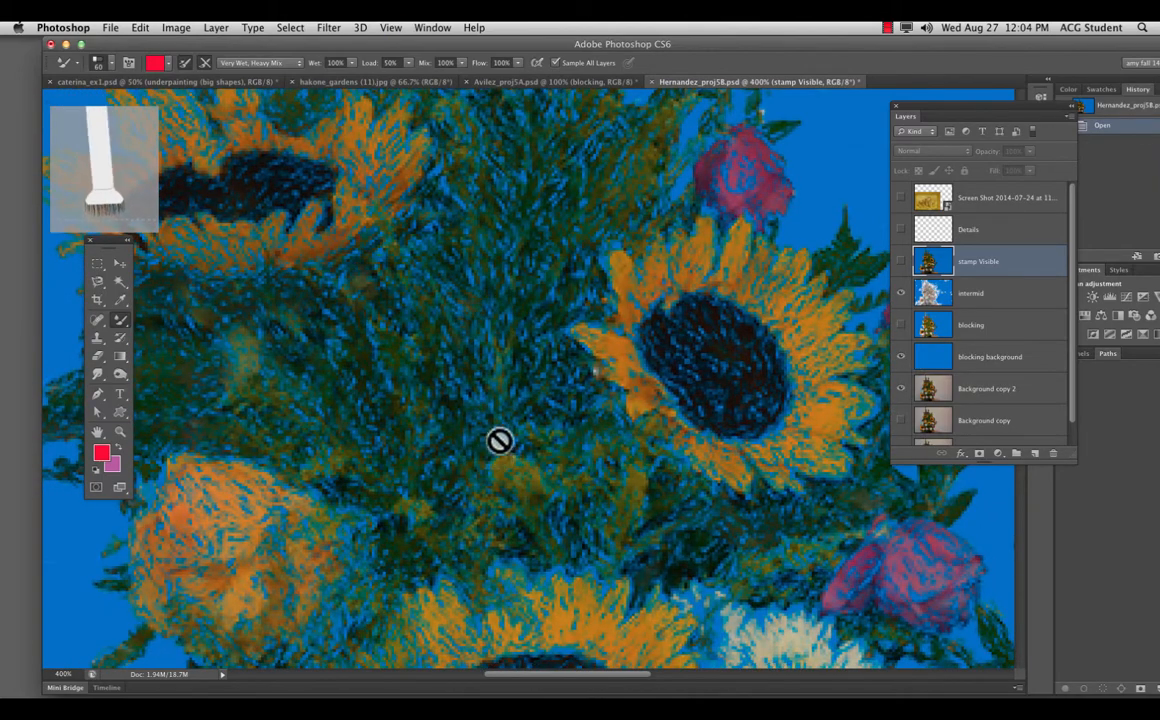
- Show the stamp Visible, blocking and Details layers, hide blocking background, and examine the flower painting's finish at 200% zoom
{"action": "left_click", "coordinate": [901, 261]}
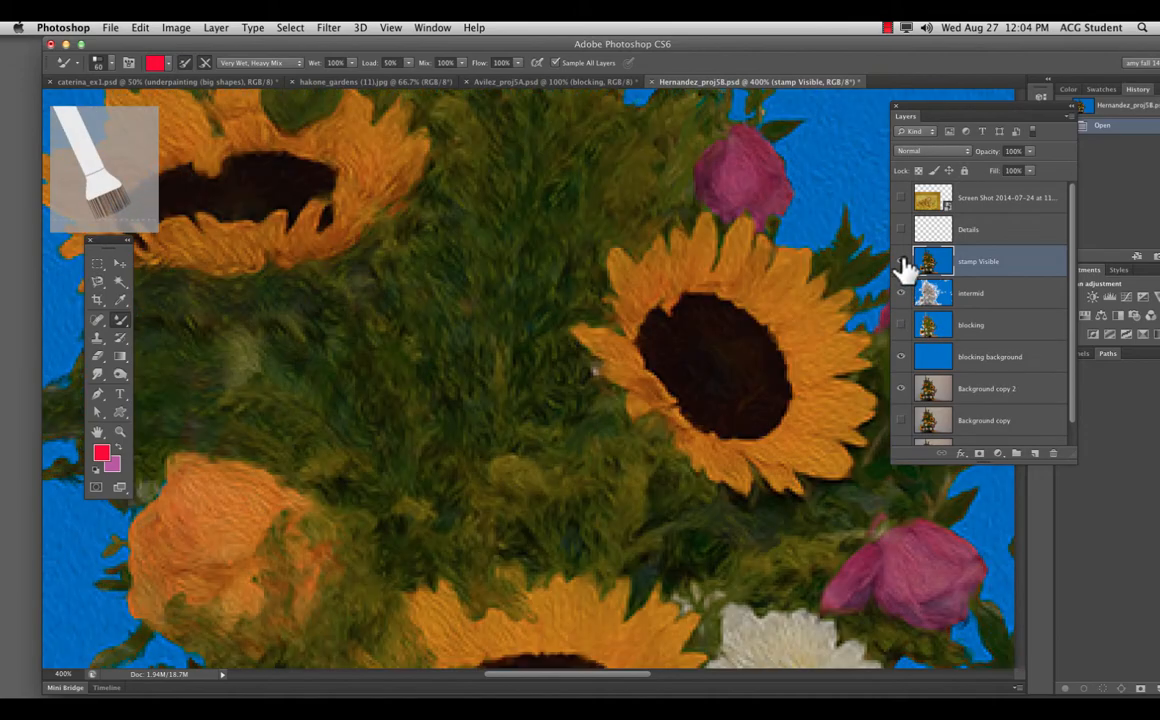
{"action": "left_click", "coordinate": [901, 324]}
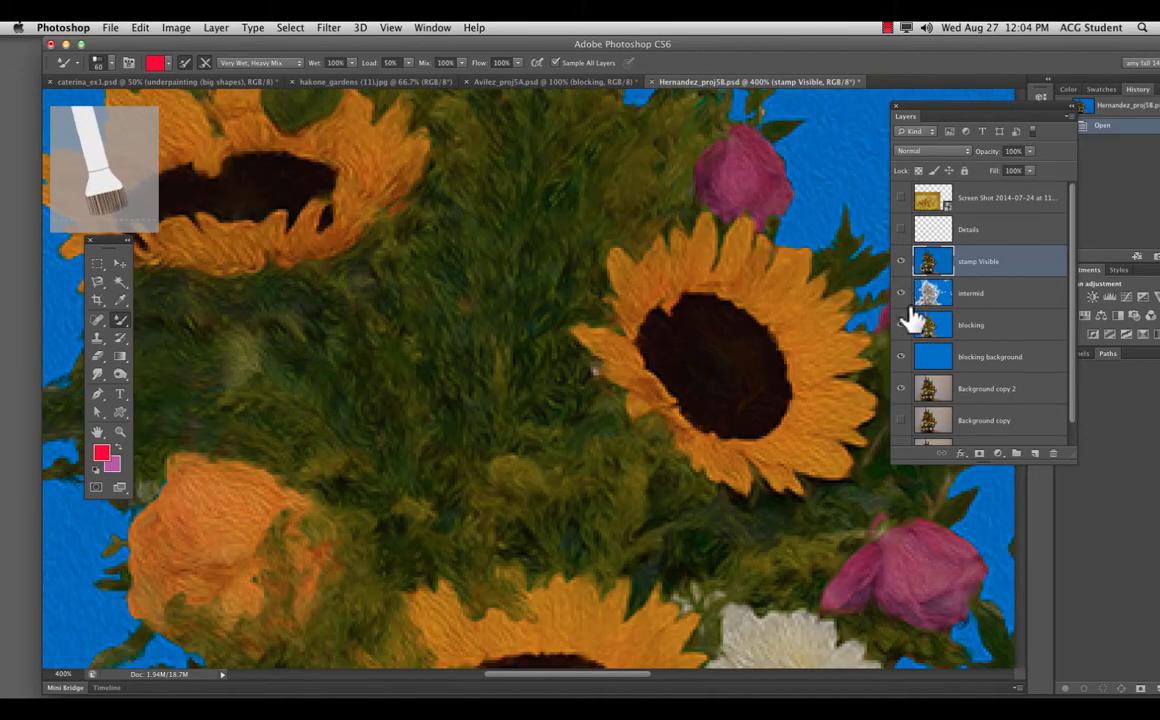
{"action": "left_click", "coordinate": [901, 230]}
{"action": "key", "text": "super+minus"}
{"action": "key", "text": "super+minus"}
{"action": "key", "text": "super+minus"}
{"action": "key", "text": "super+minus"}
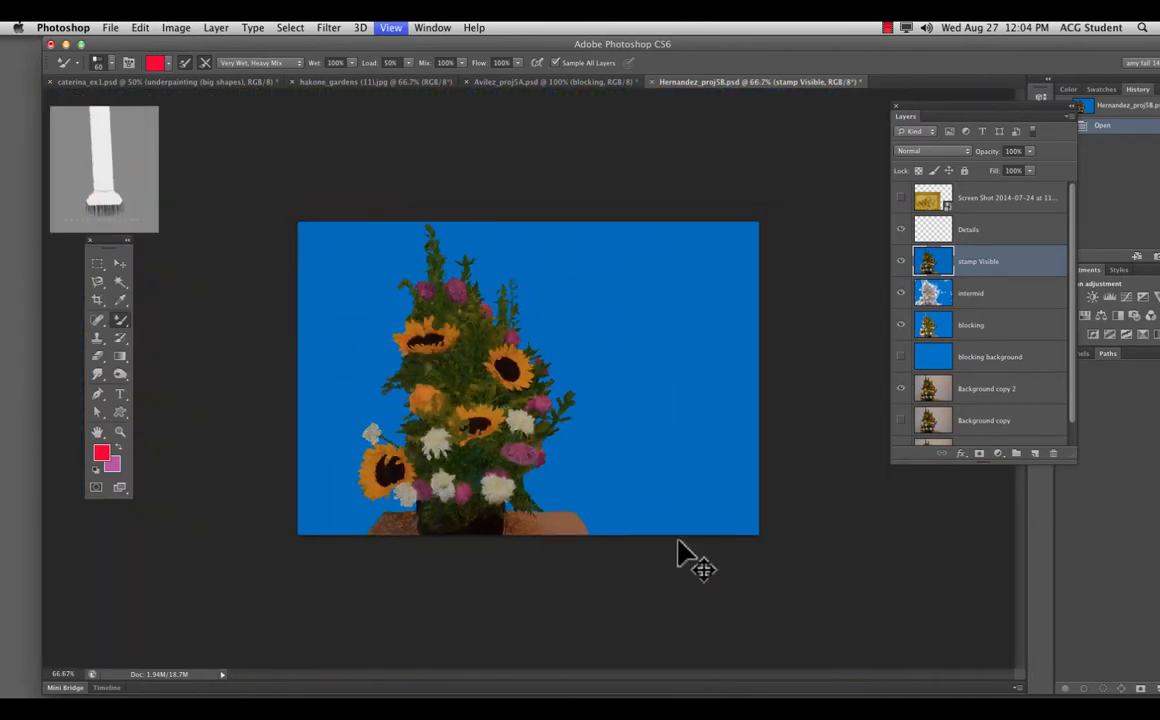
{"action": "key", "text": "super+plus"}
{"action": "key", "text": "super+plus"}
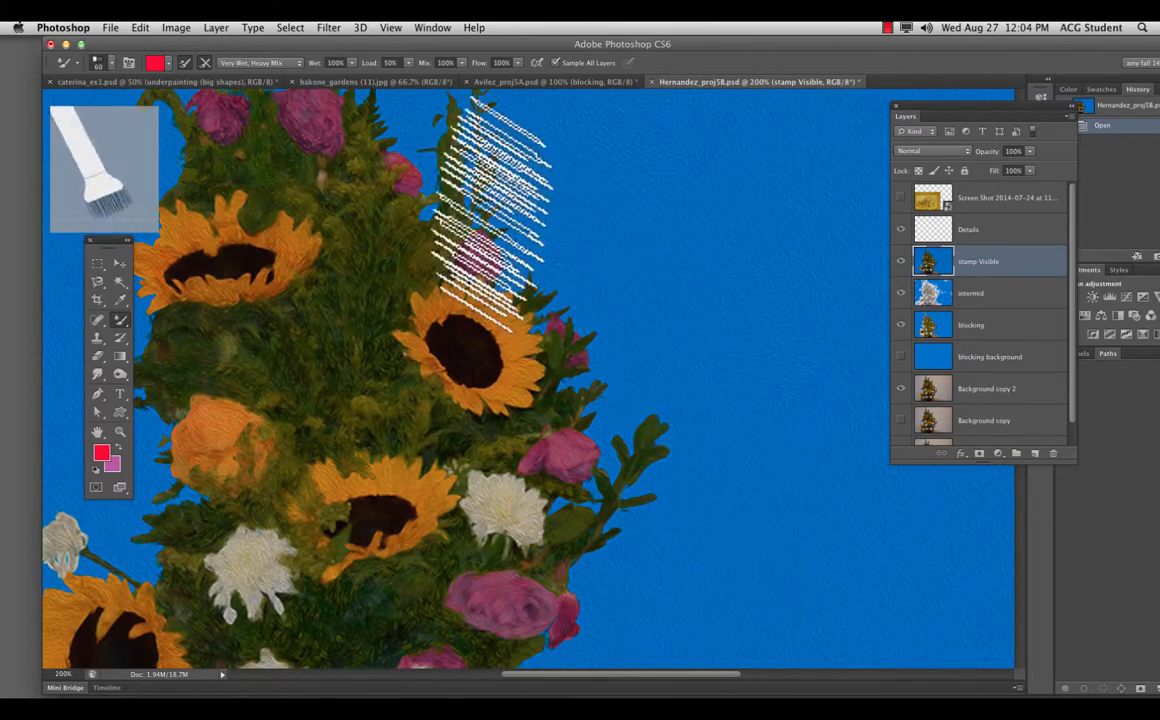
- Switch back to the red puppet document and choose the Very Wet, Heavy Mix preset for the Mixer Brush
{"action": "left_click", "coordinate": [160, 81]}
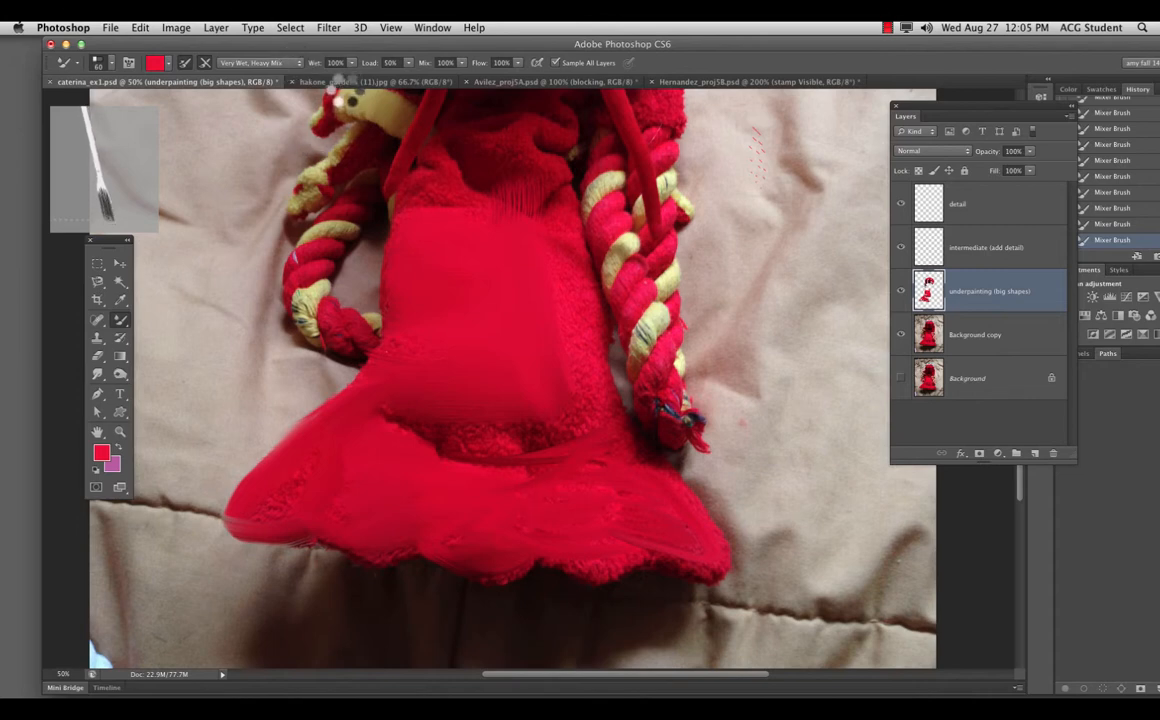
{"action": "left_click", "coordinate": [288, 62]}
{"action": "left_click", "coordinate": [304, 42]}
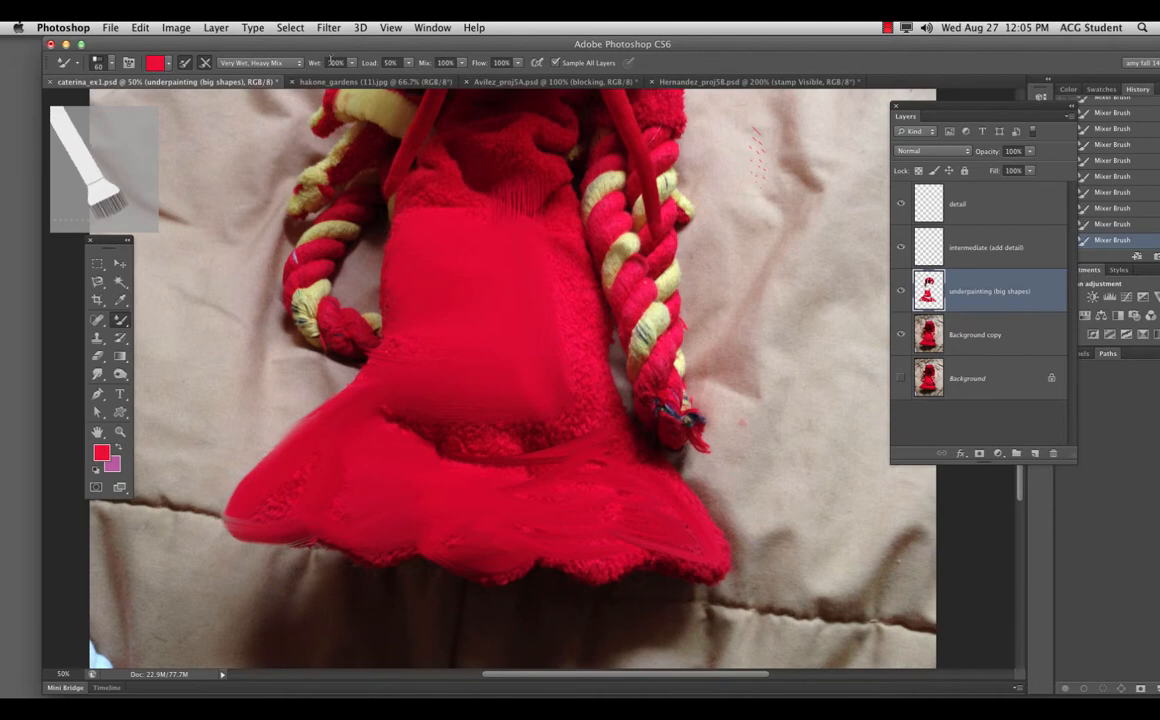
{"action": "left_click", "coordinate": [284, 62]}
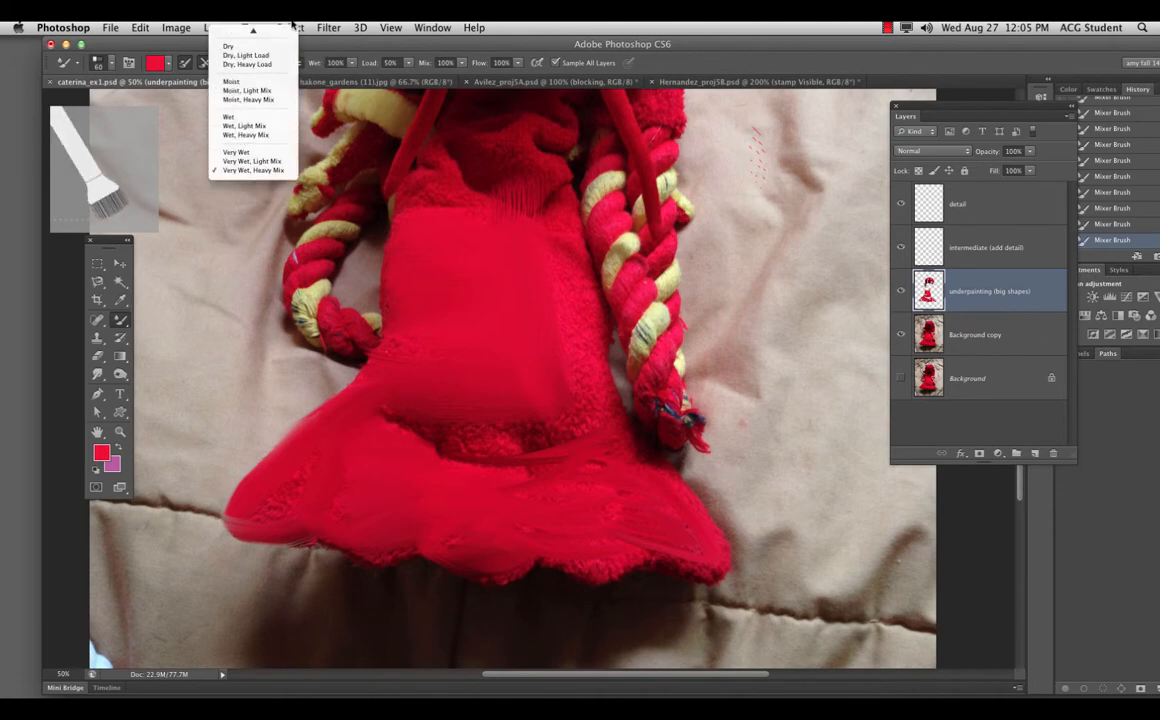
{"action": "left_click", "coordinate": [255, 174]}
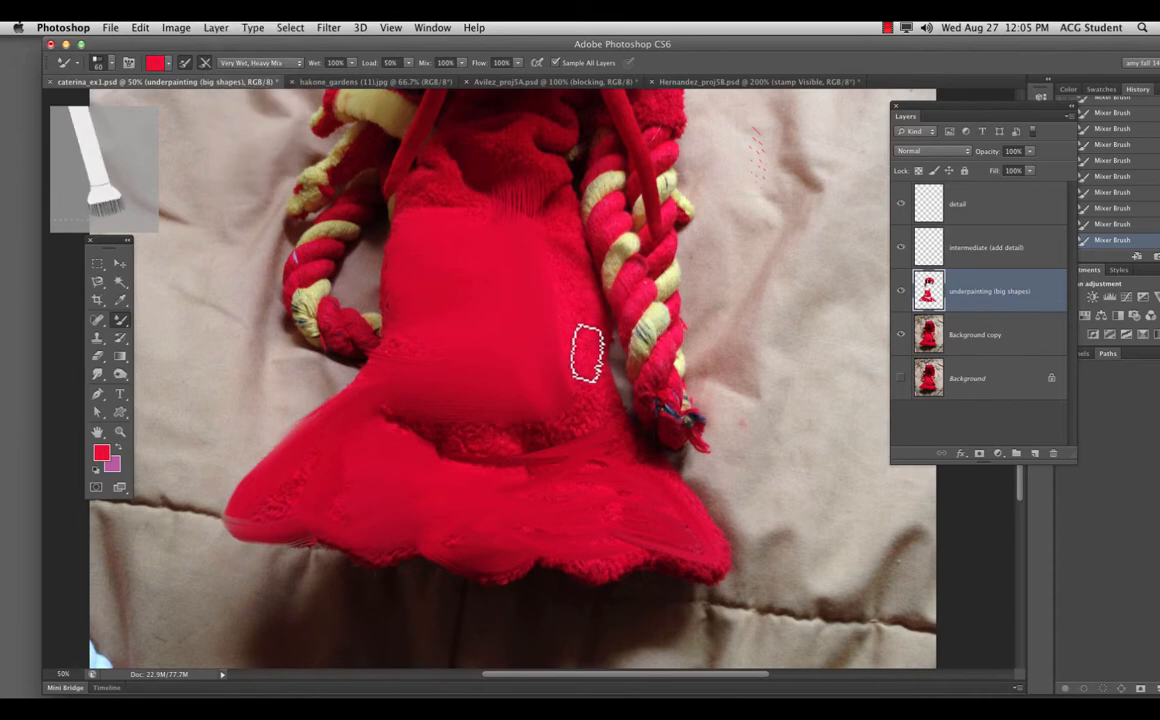
- Hide Background copy to inspect the underpainting strokes alone across the whole puppet, and show the photo again
{"action": "left_click", "coordinate": [901, 335]}
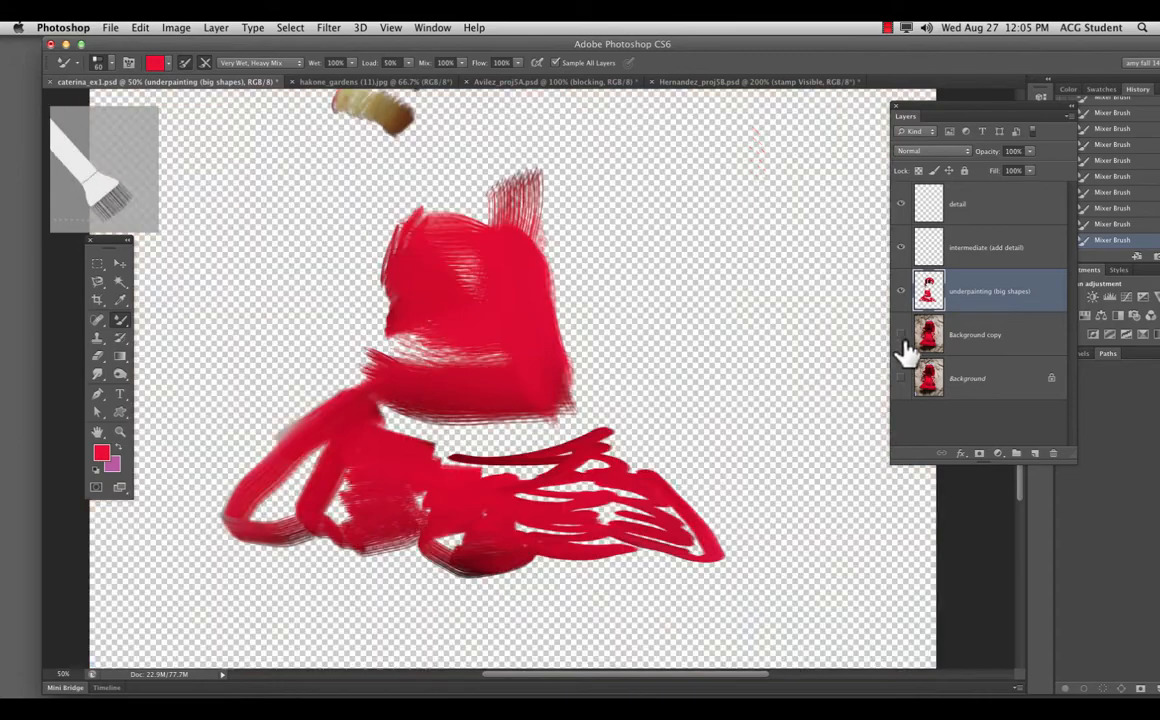
{"action": "key", "text": "super+minus"}
{"action": "key", "text": "super+minus"}
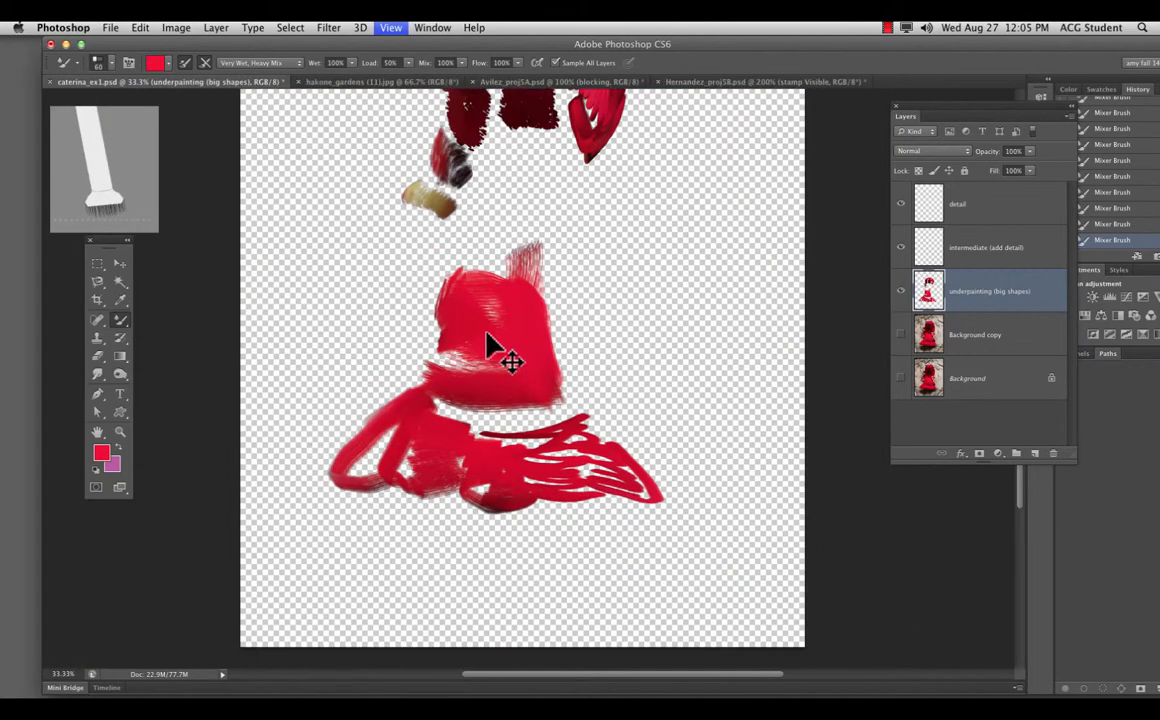
{"action": "left_click", "coordinate": [901, 335]}
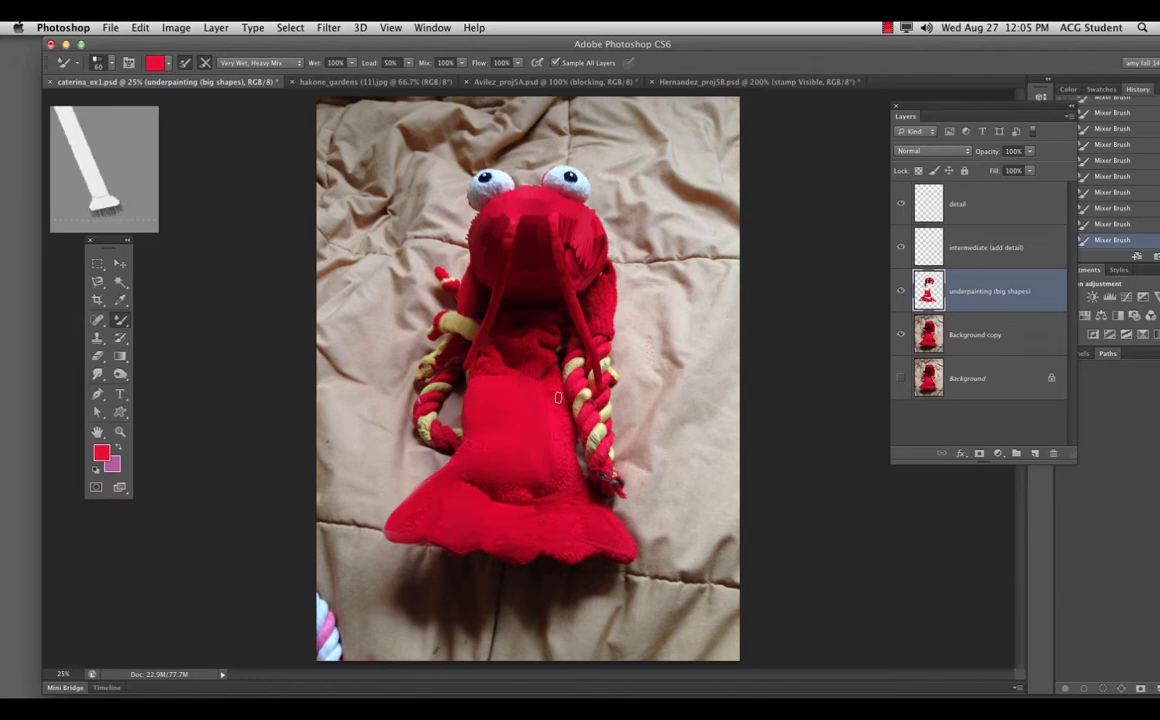
- Hide the underpainting (big shapes) layer, keep Background copy shown, and select the intermediate (add detail) layer
{"action": "left_click", "coordinate": [902, 322]}
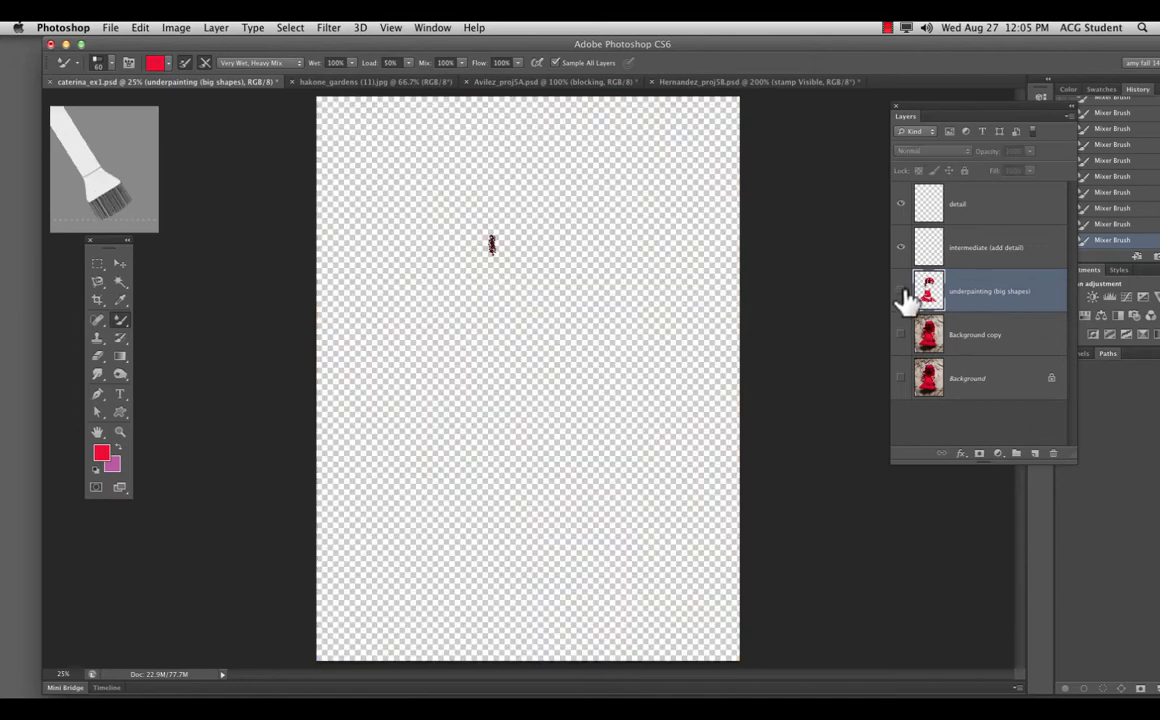
{"action": "left_click", "coordinate": [901, 292]}
{"action": "left_click", "coordinate": [902, 332]}
{"action": "left_click", "coordinate": [901, 292]}
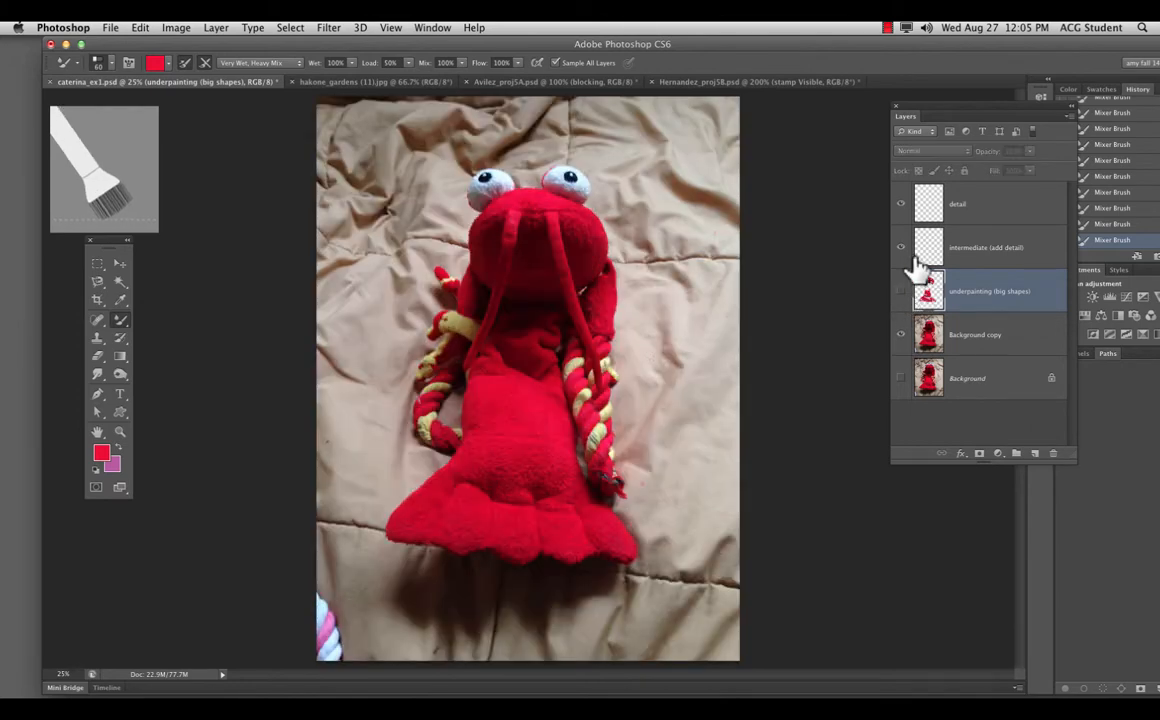
{"action": "left_click", "coordinate": [975, 262]}
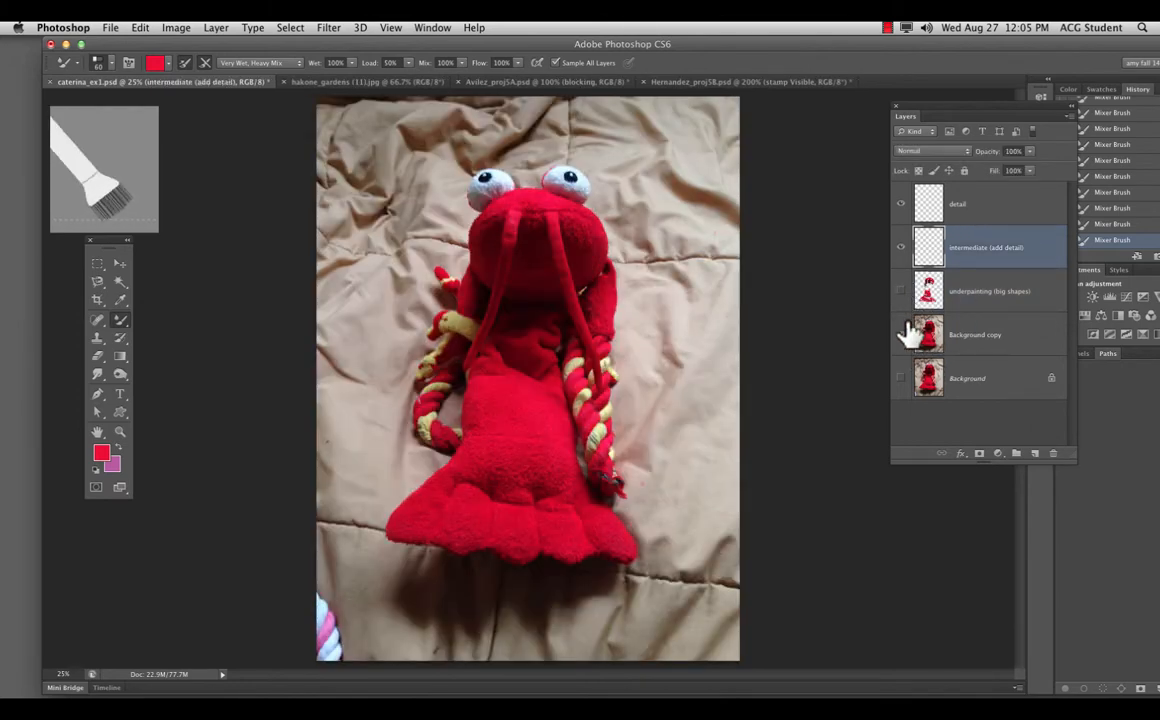